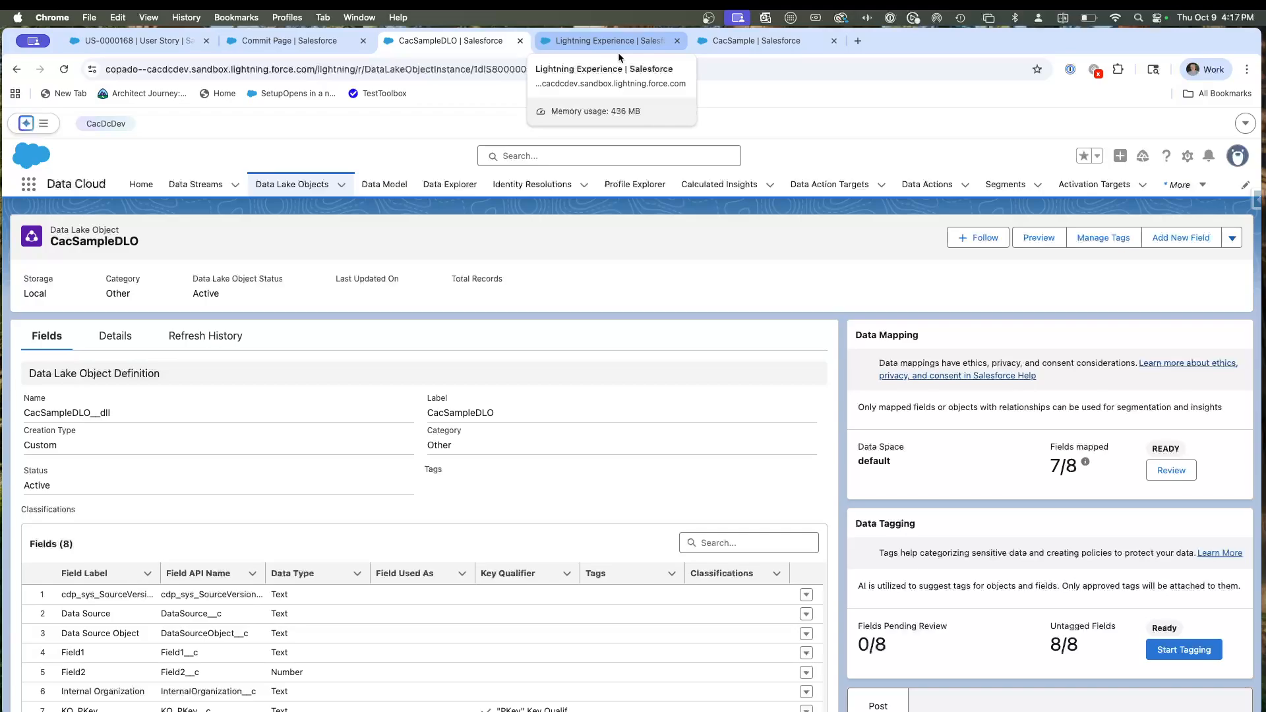
# Inspect the CacSampleDMO data model object's fields, and open the CacSampleDLO data lake object's field mappings for review.
pyautogui.click(618, 50)
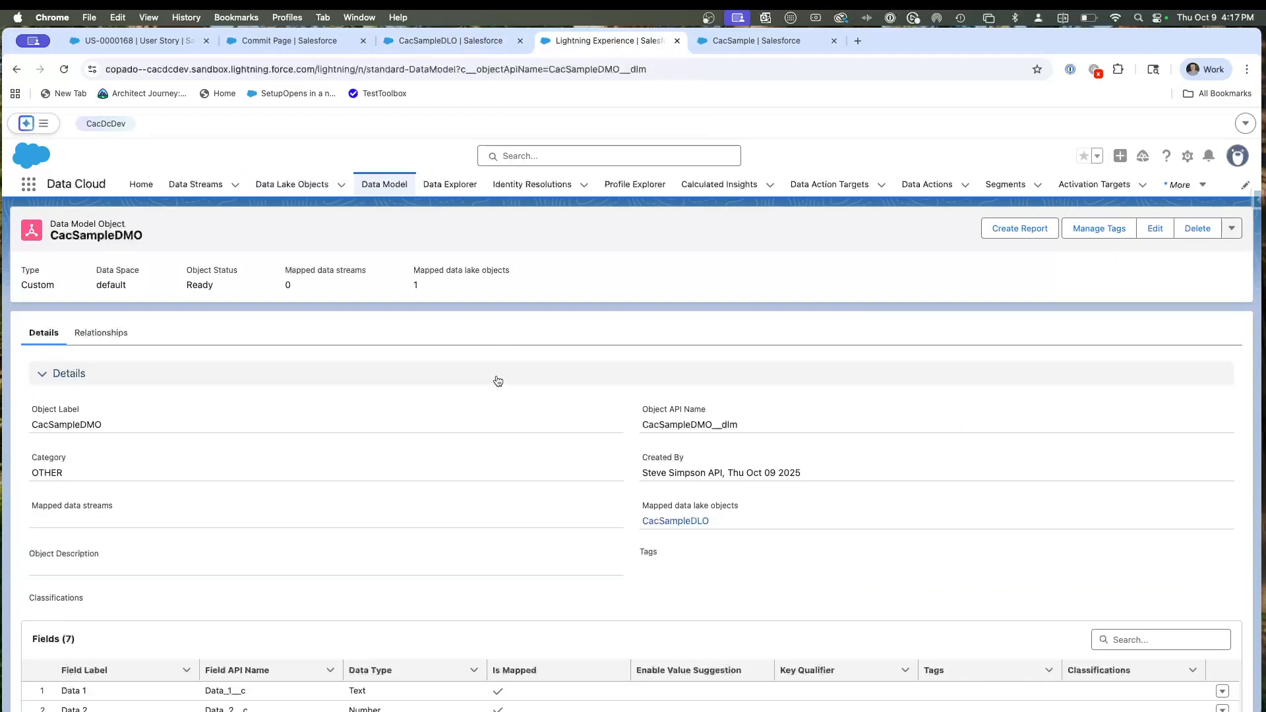
pyautogui.scroll(-3, 498, 381)
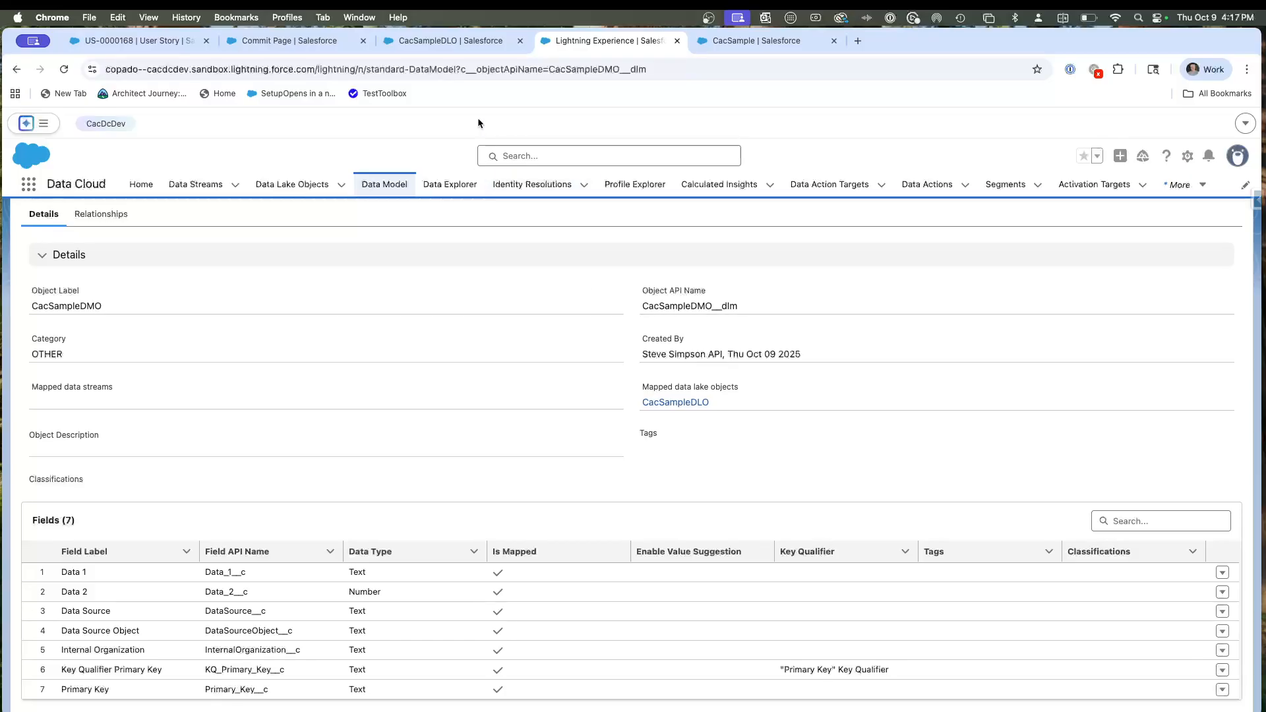
pyautogui.click(452, 43)
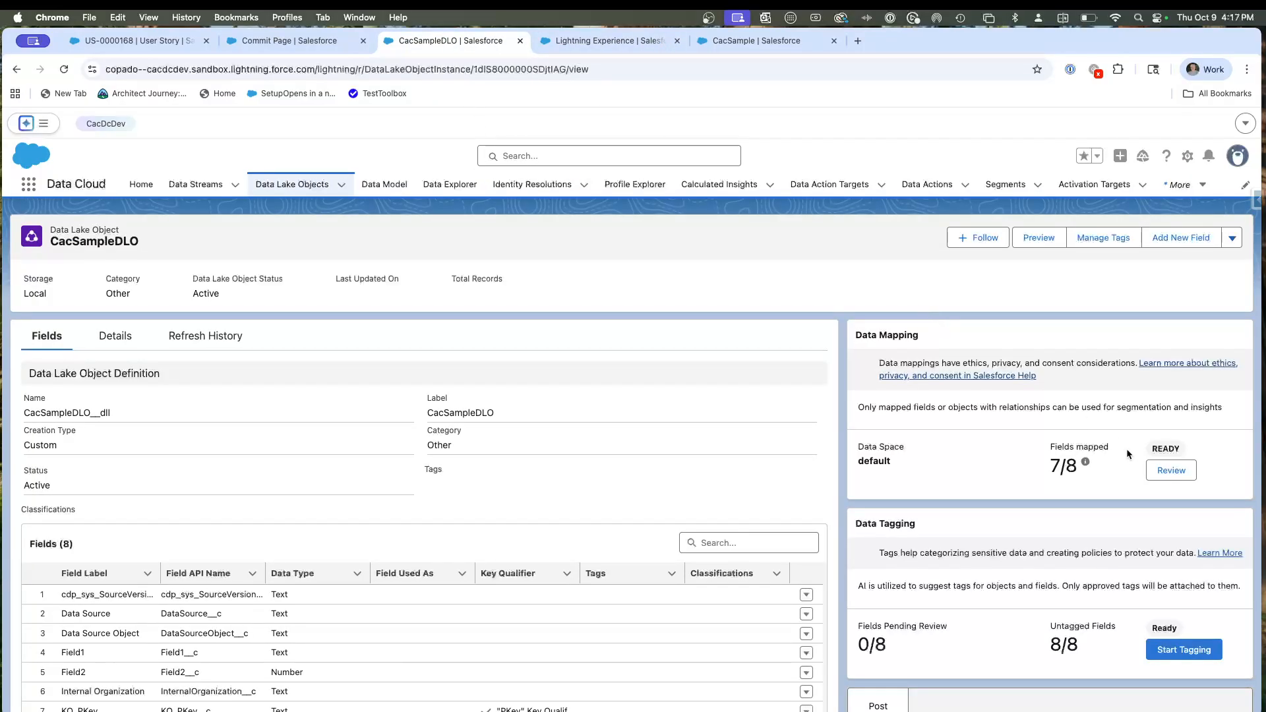
pyautogui.click(1170, 470)
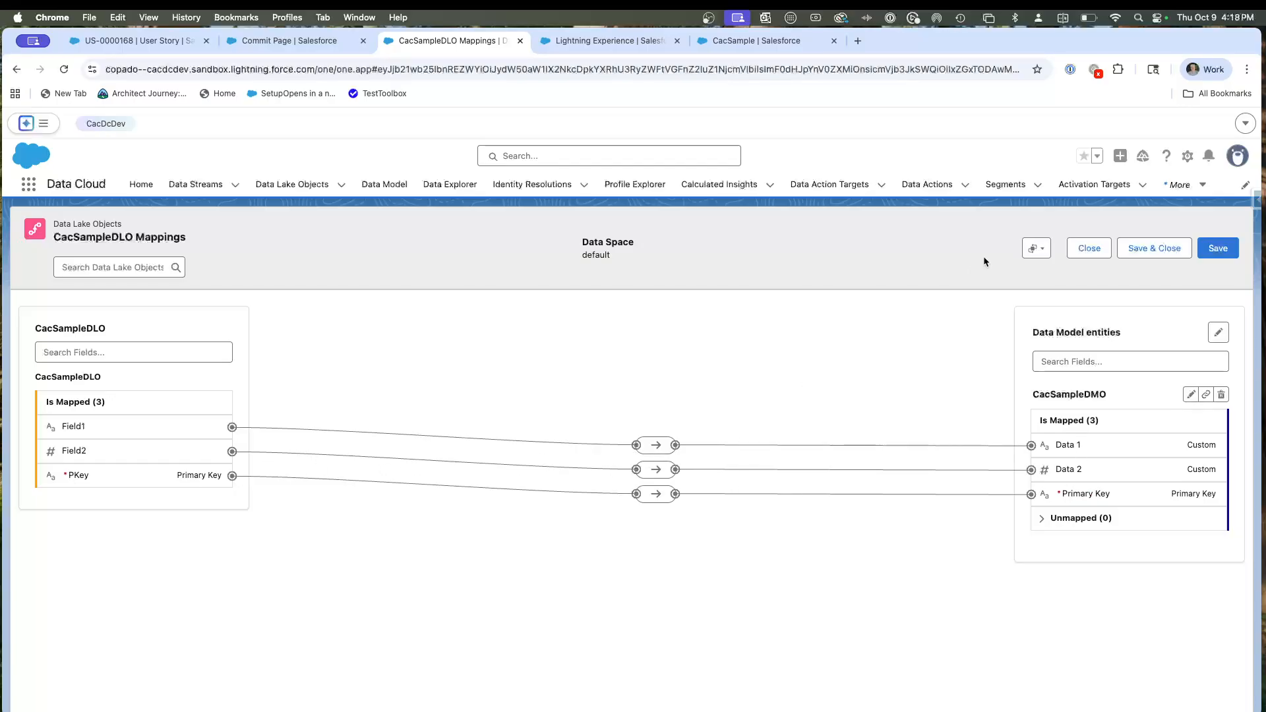
# Look through the contents of the CacSample data kit in Data Cloud Setup and copy the data kit's name.
pyautogui.click(735, 43)
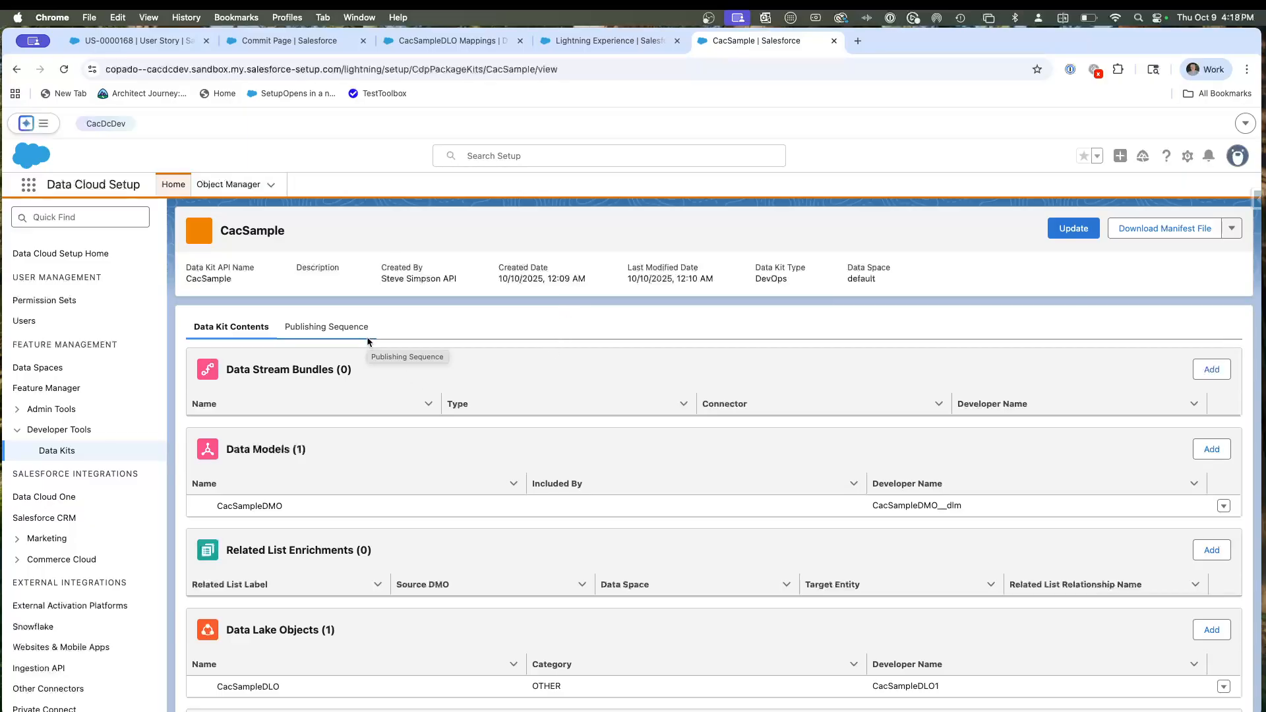
pyautogui.scroll(-3, 478, 445)
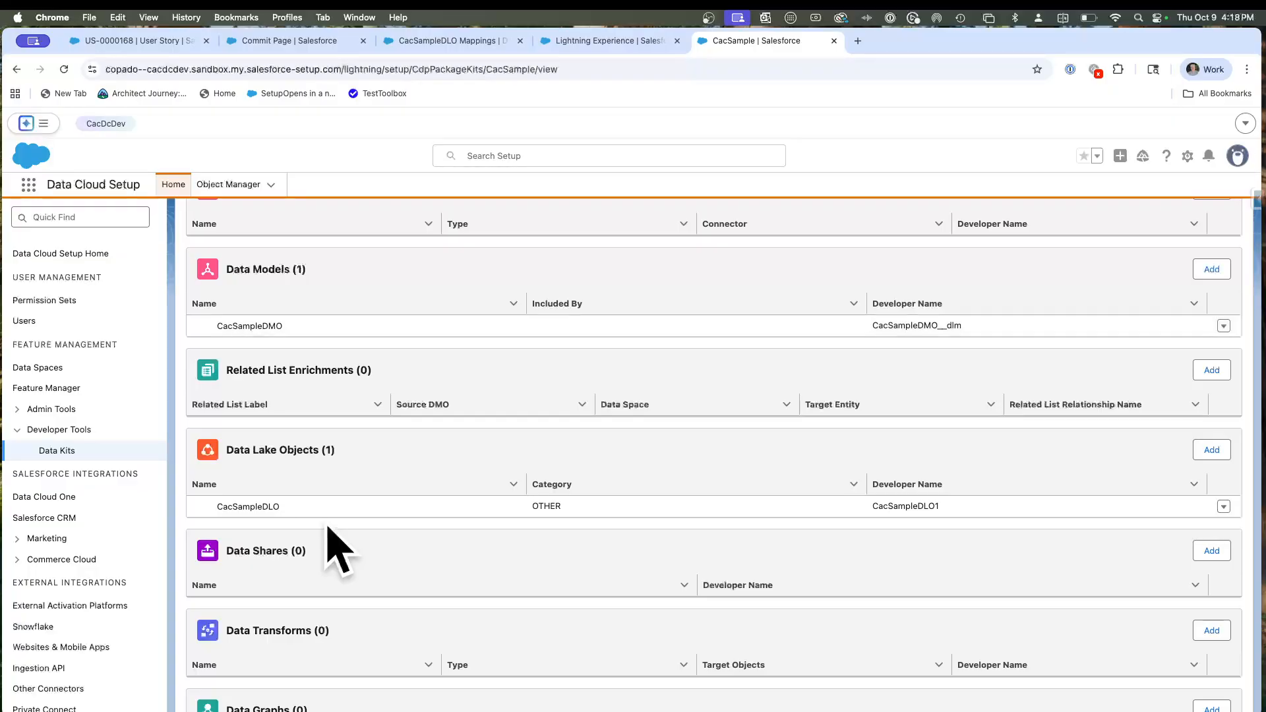
pyautogui.scroll(-2, 282, 511)
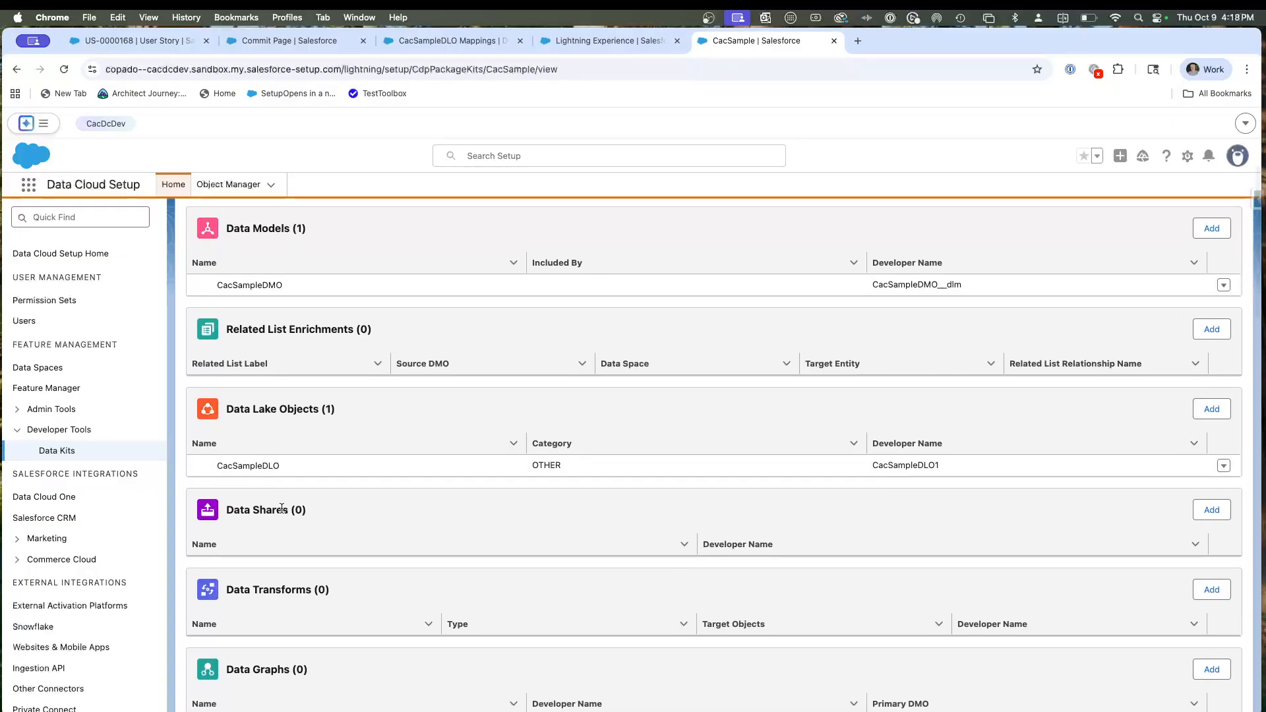
pyautogui.scroll(-6, 282, 508)
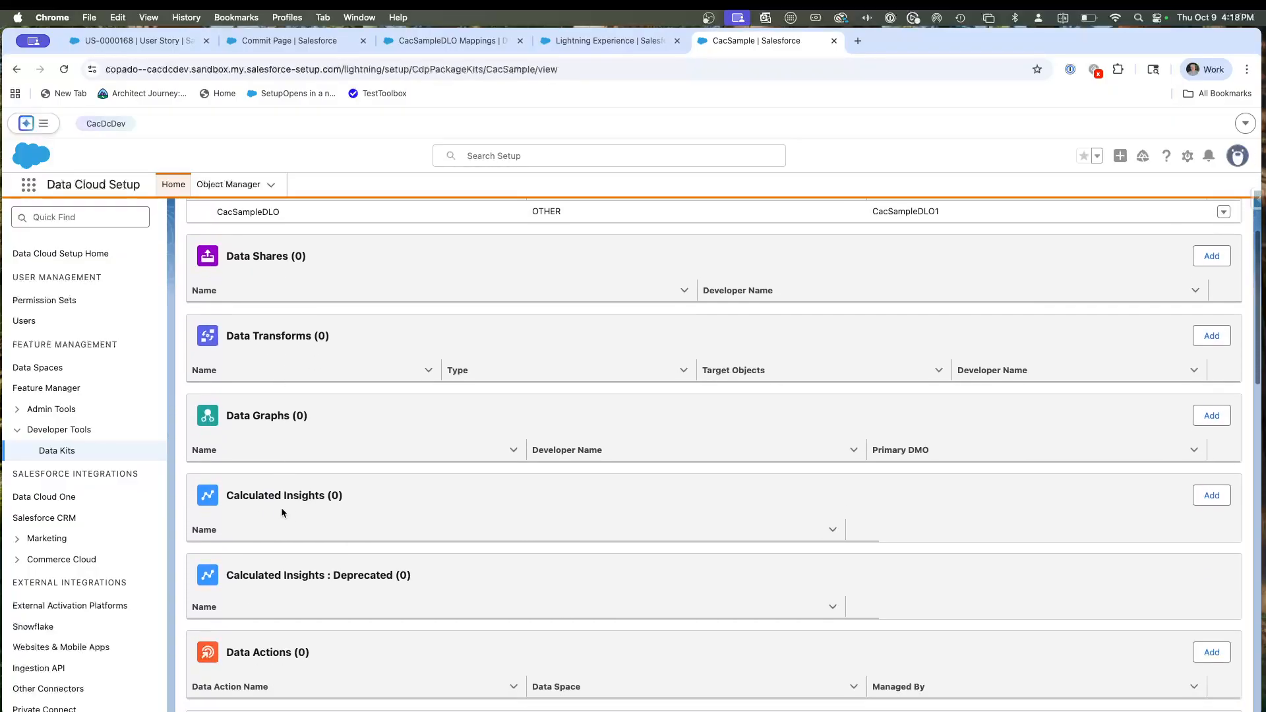
pyautogui.scroll(-10, 282, 509)
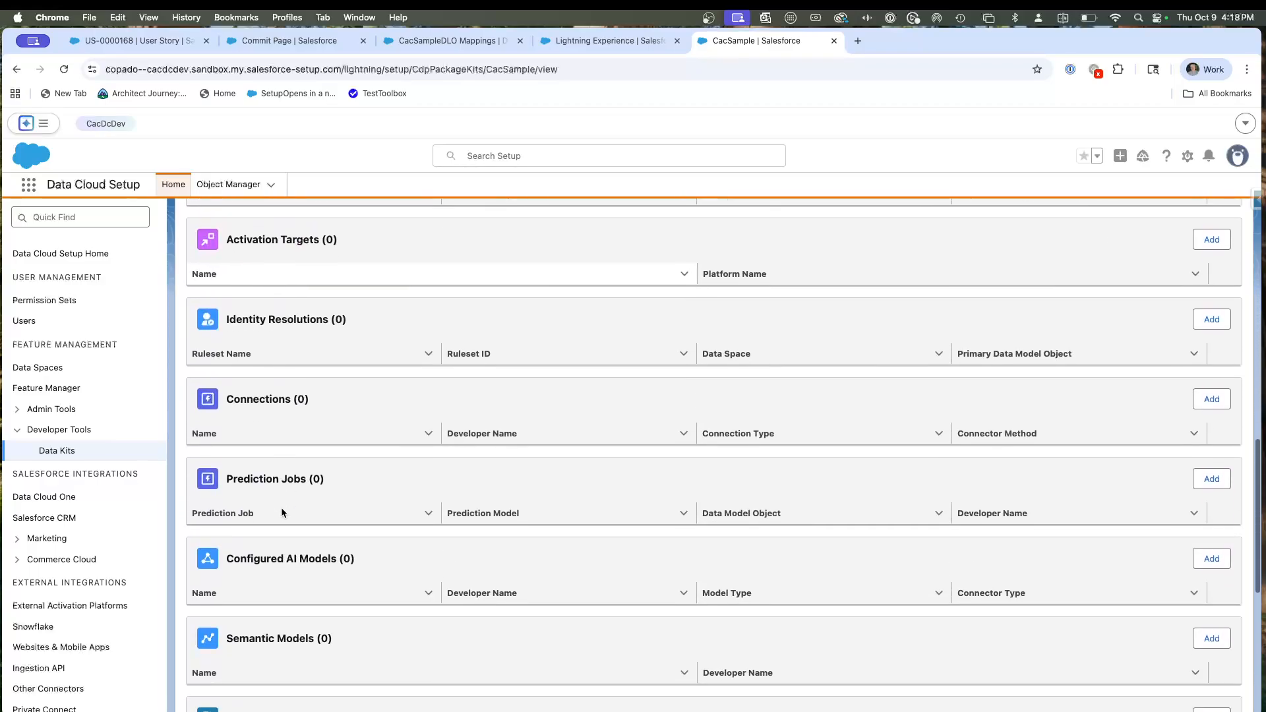
pyautogui.scroll(20, 281, 511)
pyautogui.scroll(3, 281, 511)
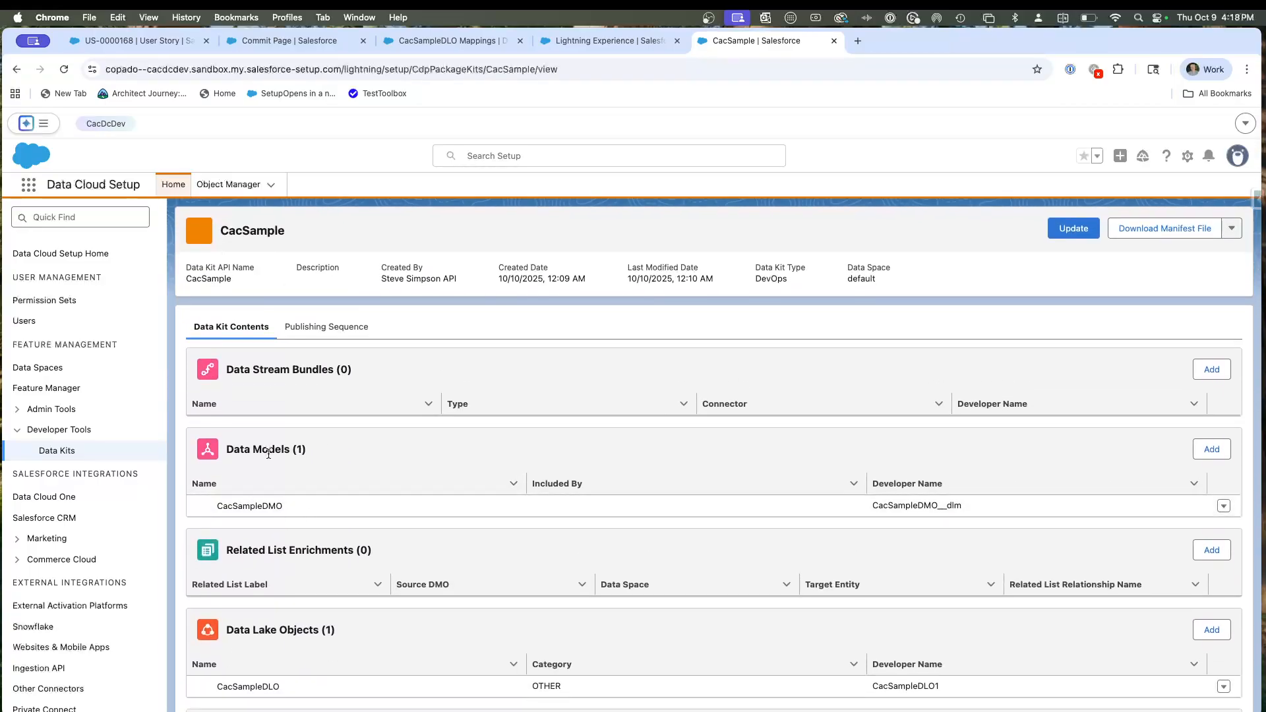
pyautogui.scroll(-4, 268, 543)
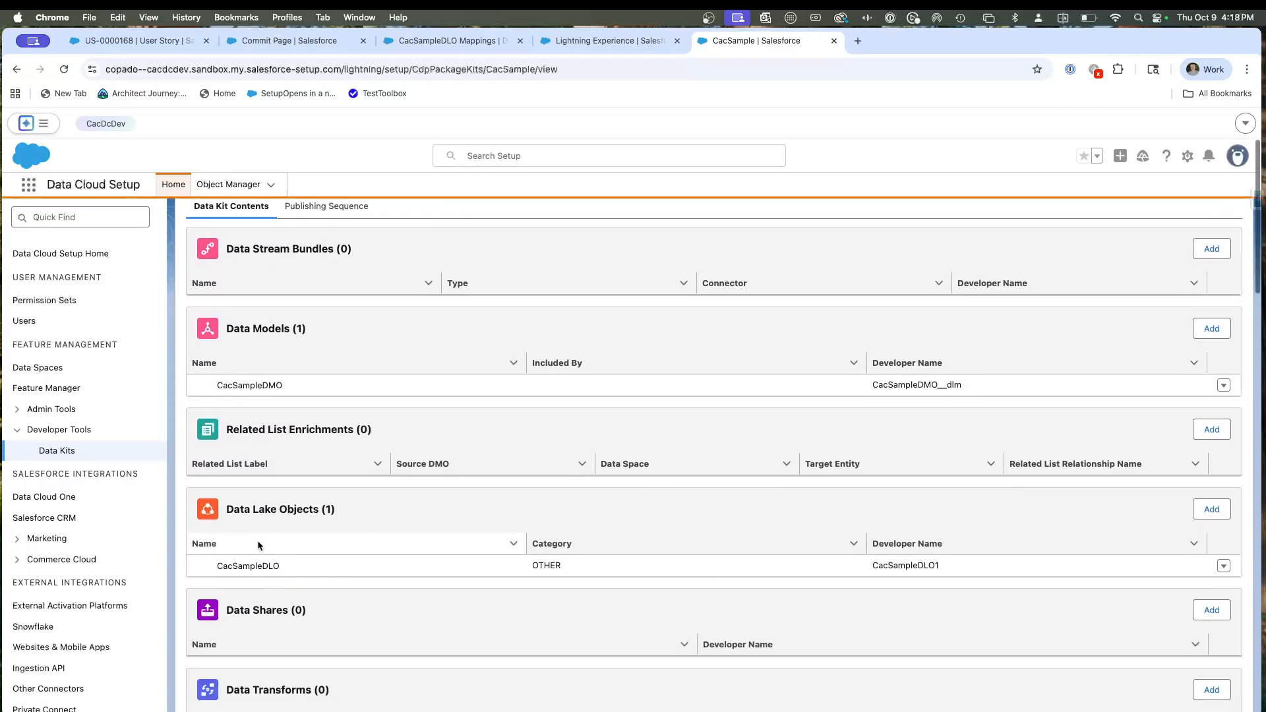
pyautogui.scroll(4, 284, 529)
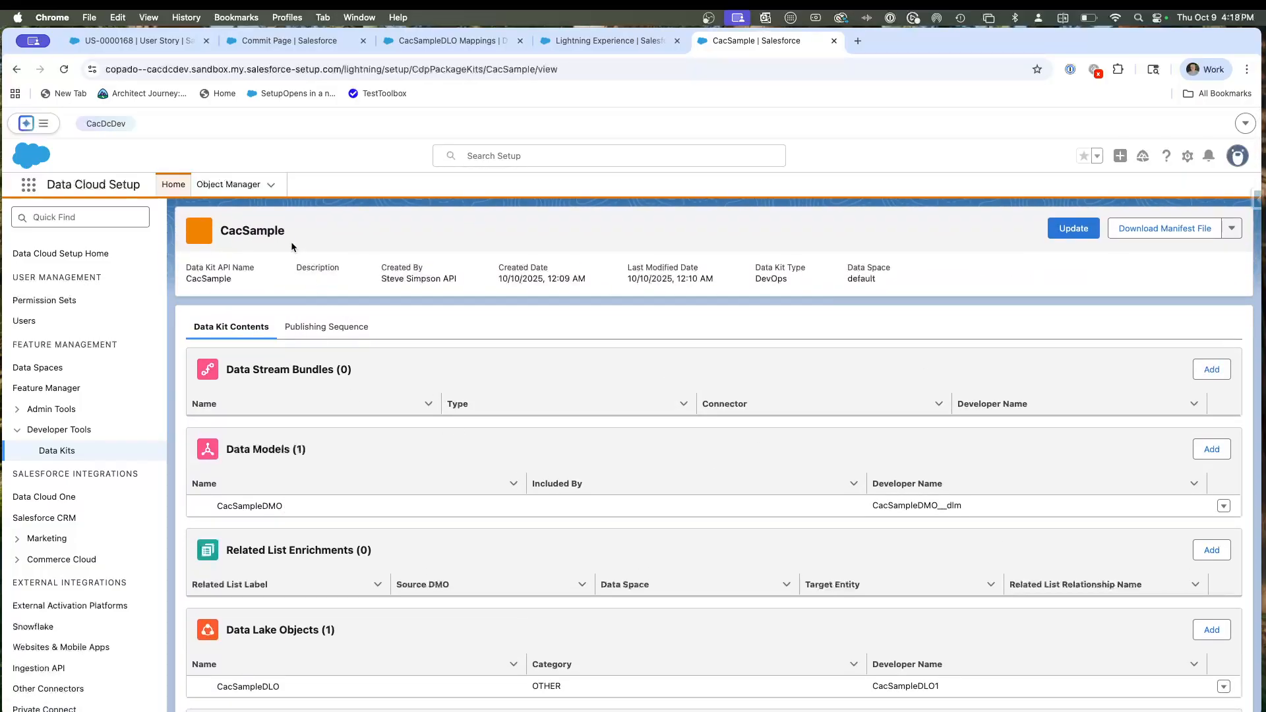
pyautogui.doubleClick(258, 228)
pyautogui.press('super+c')
# Examine the full list of metadata changes on the Commit Changes page, checking the names and types of the CacSample items.
pyautogui.press('super+2')
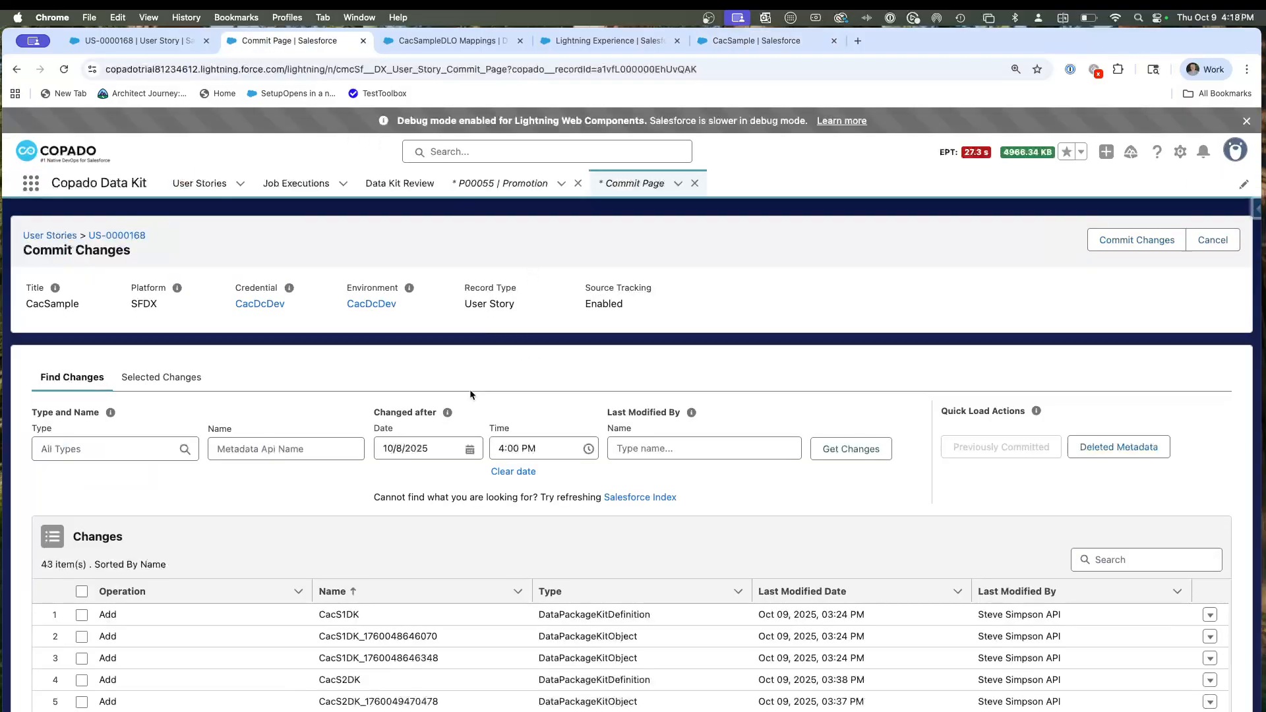
pyautogui.scroll(-3, 511, 507)
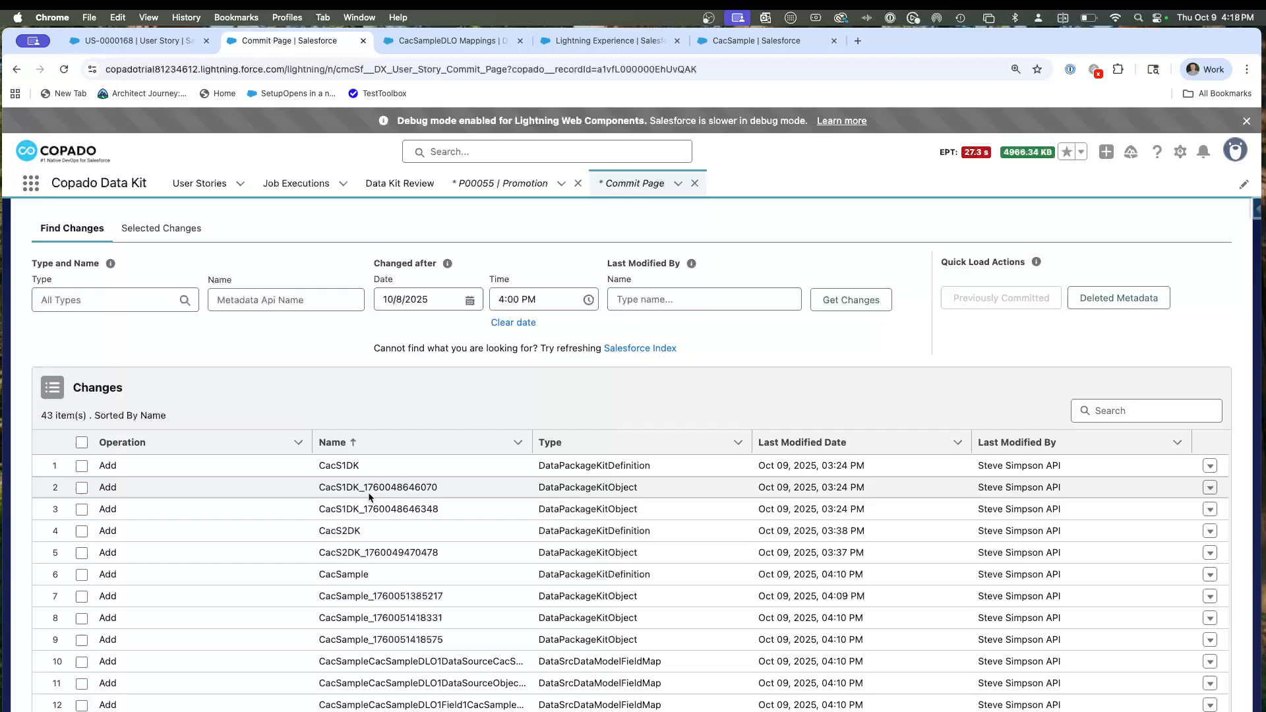
pyautogui.scroll(-1, 361, 479)
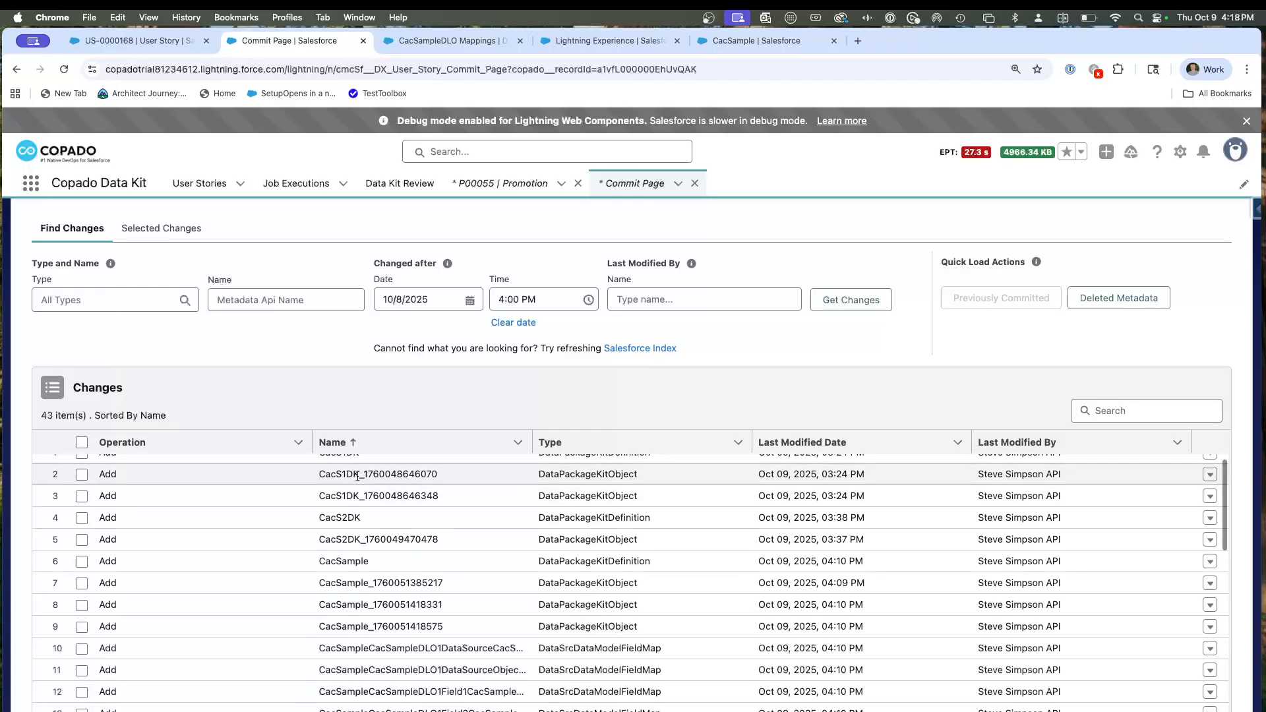
pyautogui.scroll(1, 361, 480)
pyautogui.scroll(-5, 373, 511)
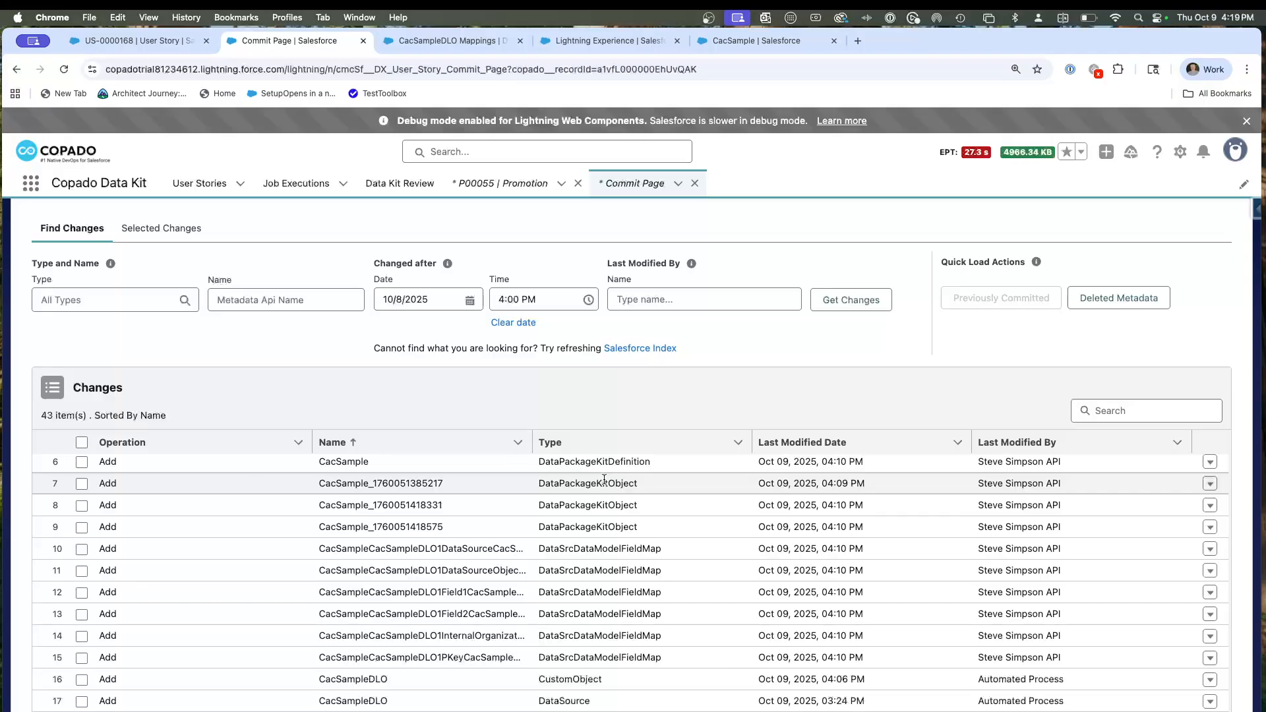
pyautogui.scroll(-6, 481, 529)
pyautogui.scroll(4, 483, 530)
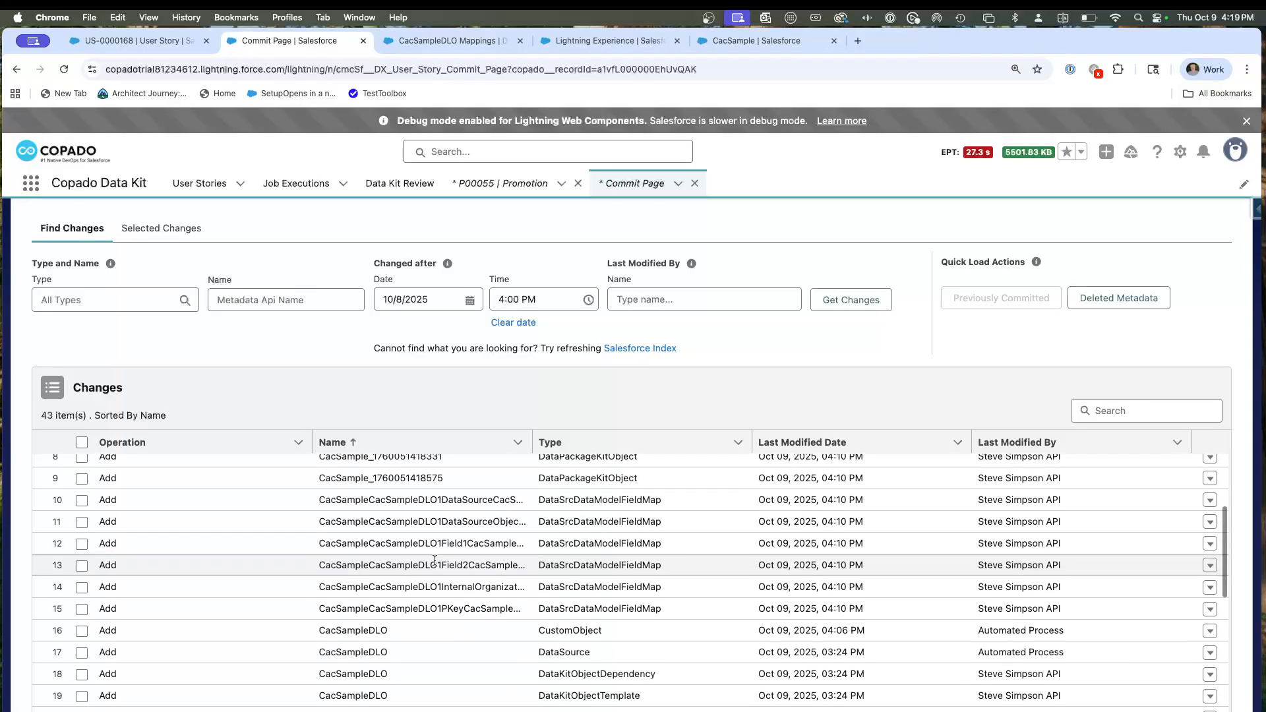
pyautogui.scroll(-6, 434, 559)
pyautogui.scroll(-12, 527, 543)
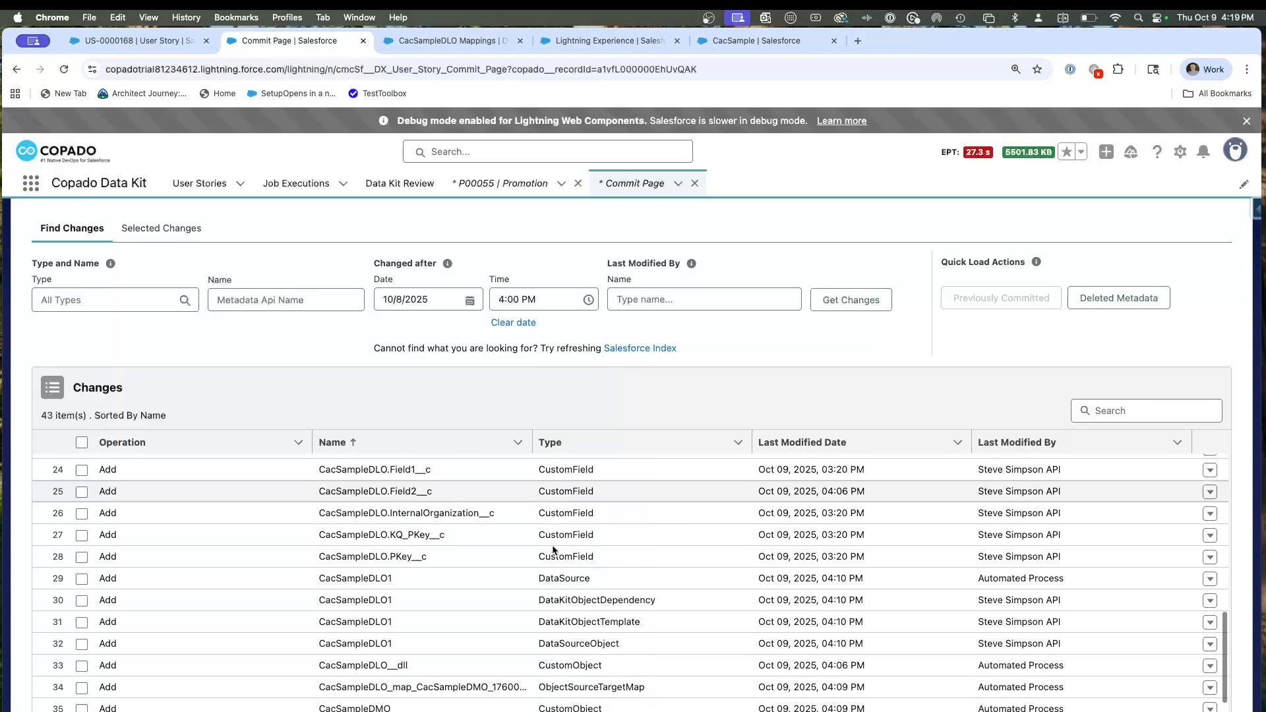
pyautogui.scroll(-2, 464, 602)
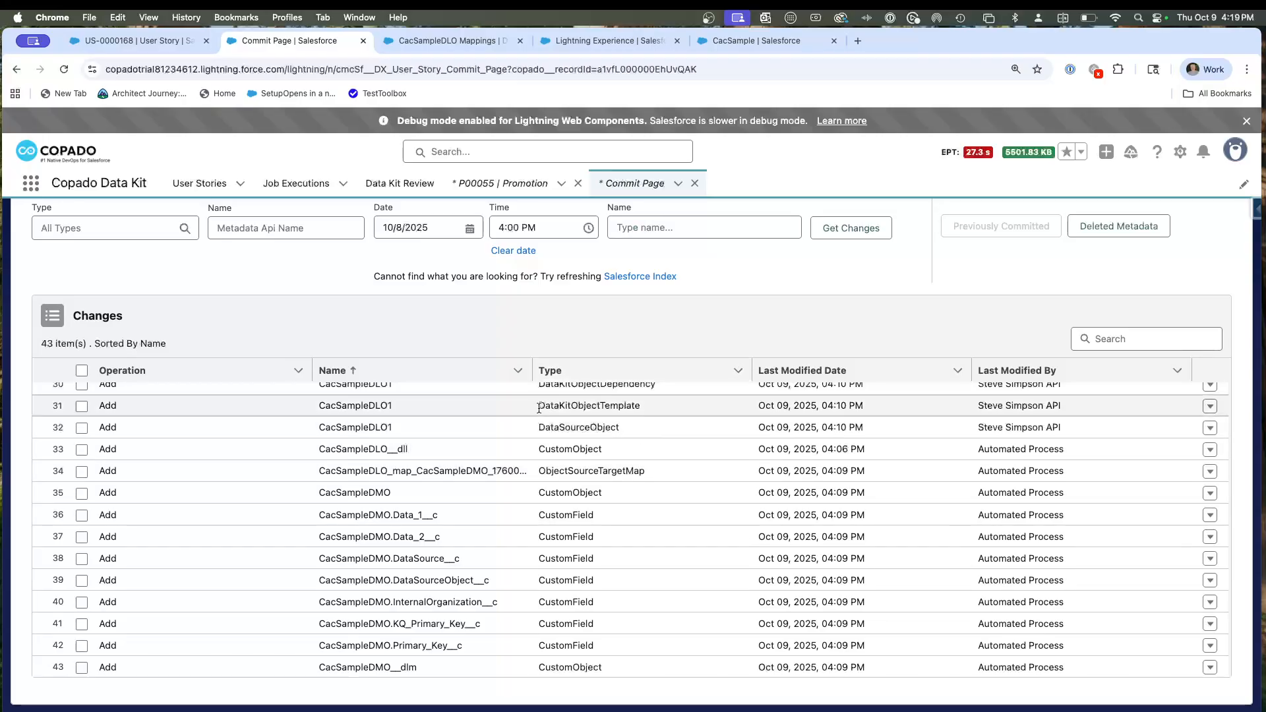
# Set the data kit name of user story US-0000168 to CacSample and save it.
pyautogui.click(152, 40)
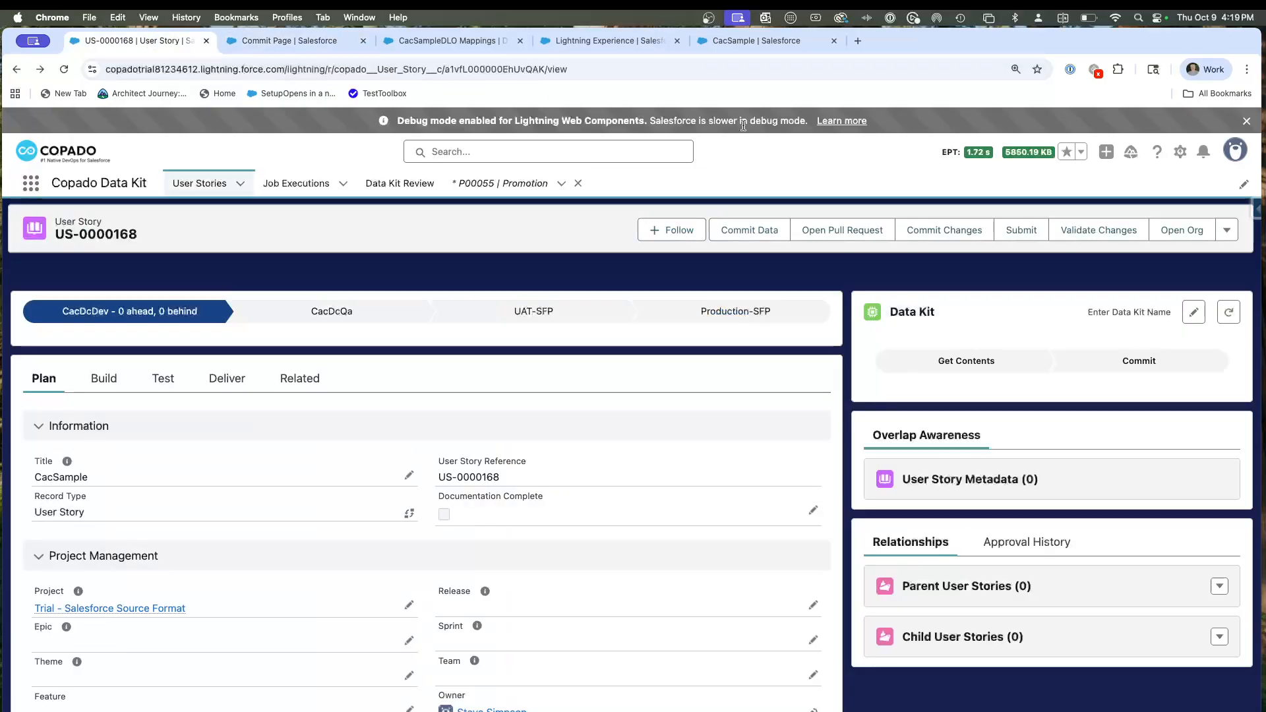
pyautogui.click(1193, 312)
pyautogui.click(536, 415)
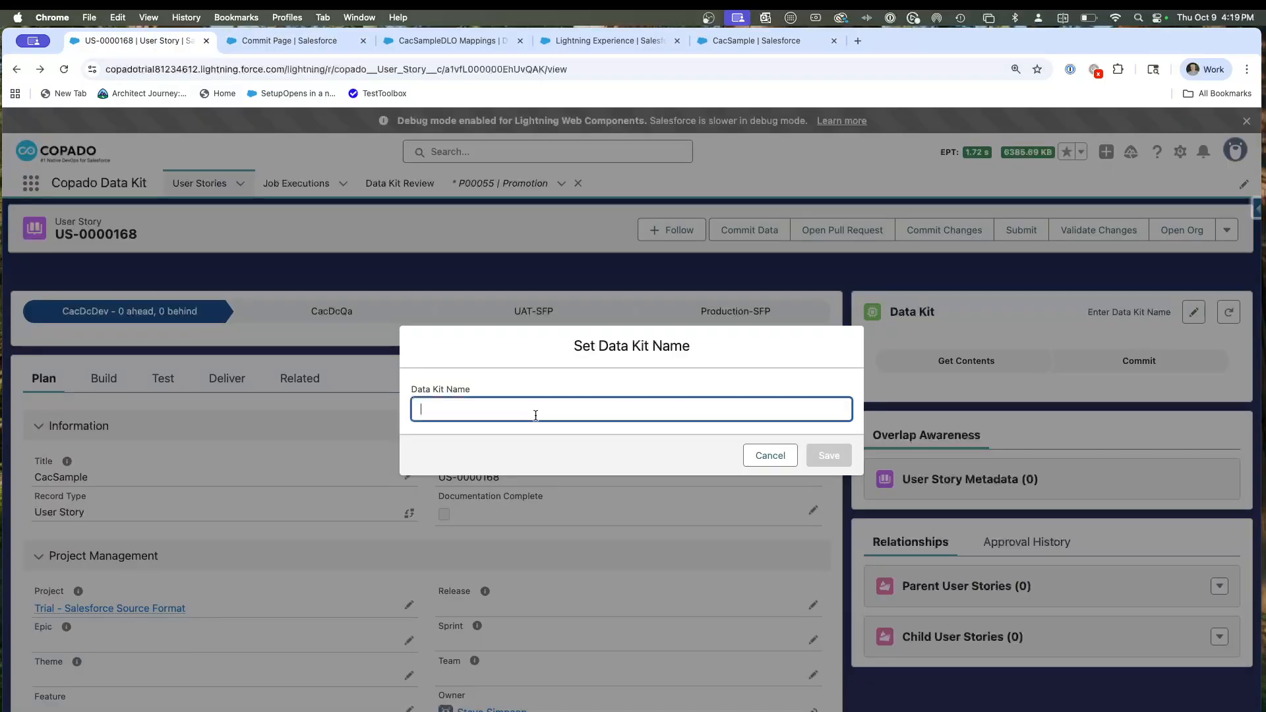
pyautogui.press('super+v')
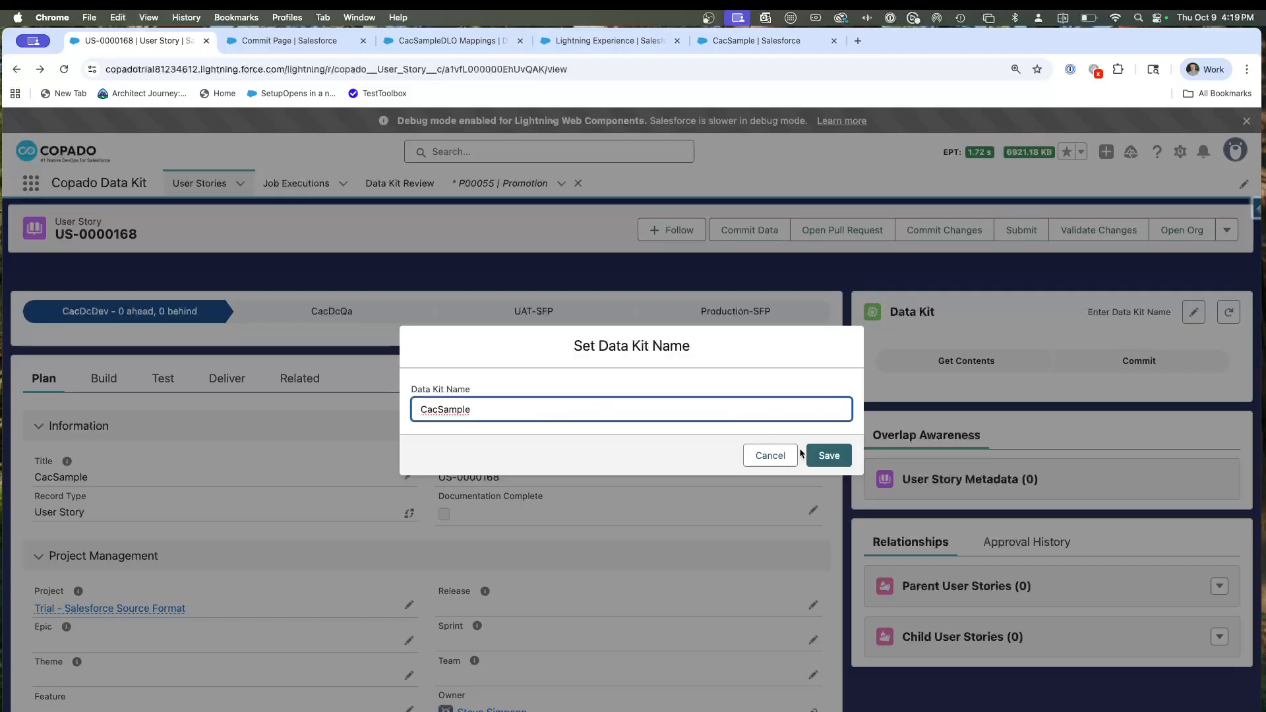
pyautogui.click(829, 455)
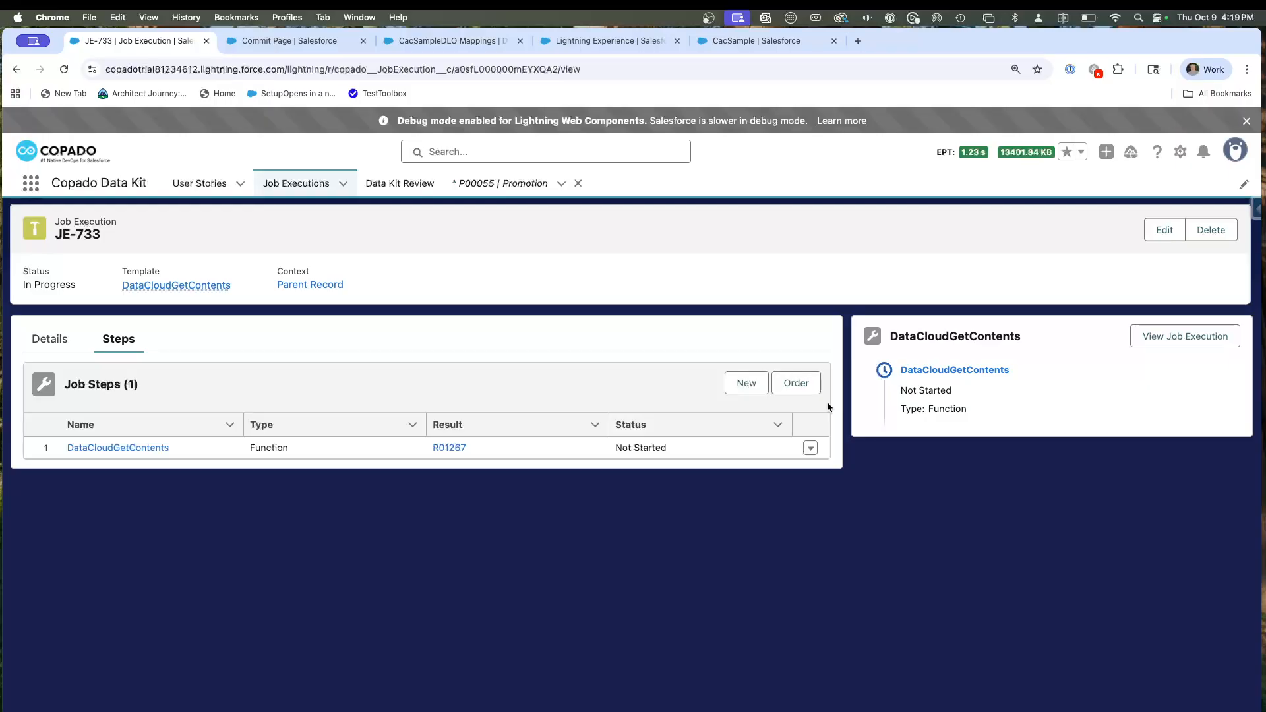
# Return from the job execution to its parent user story and review the items retrieved for the CacSample data kit.
pyautogui.click(289, 285)
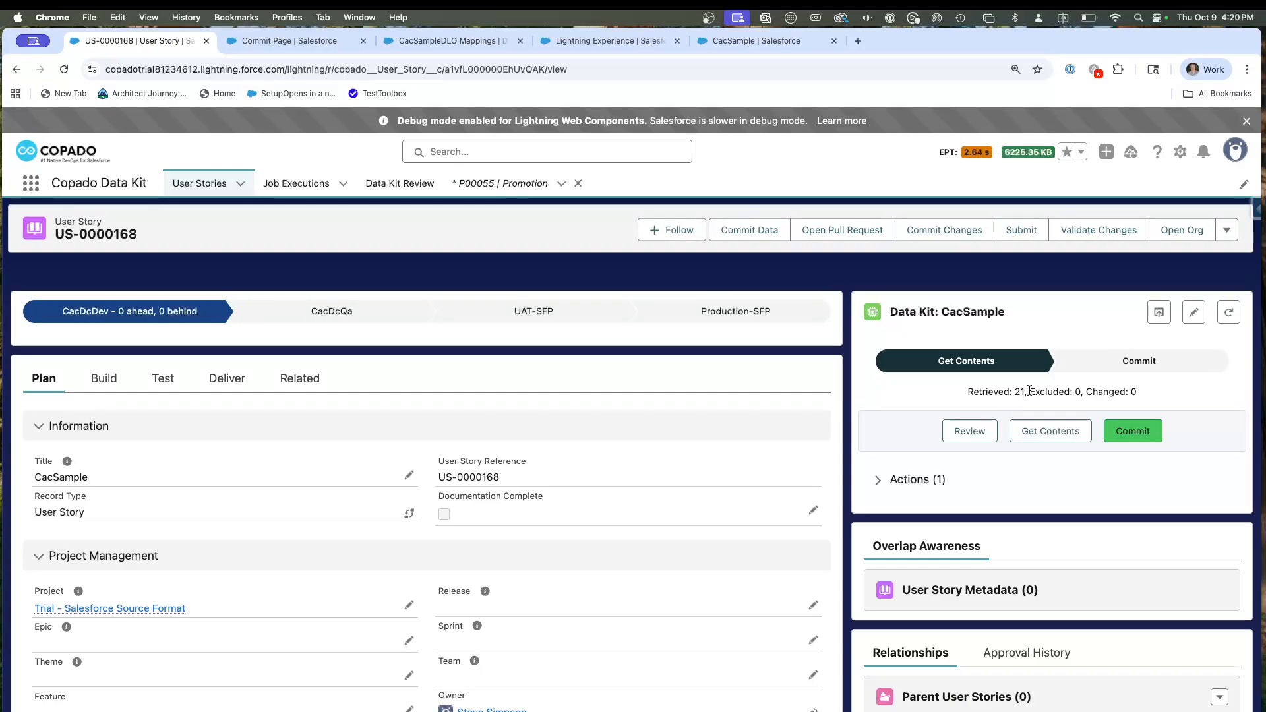
pyautogui.click(967, 431)
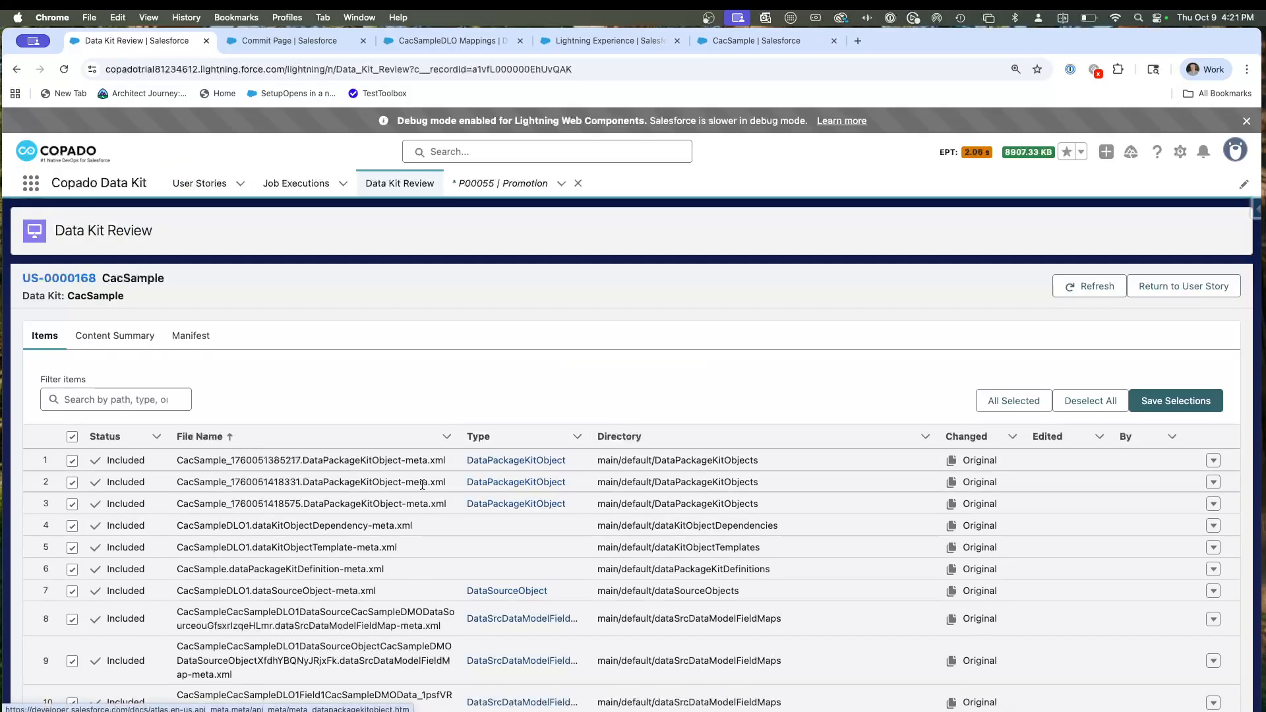
pyautogui.scroll(-4, 404, 487)
pyautogui.scroll(-5, 404, 486)
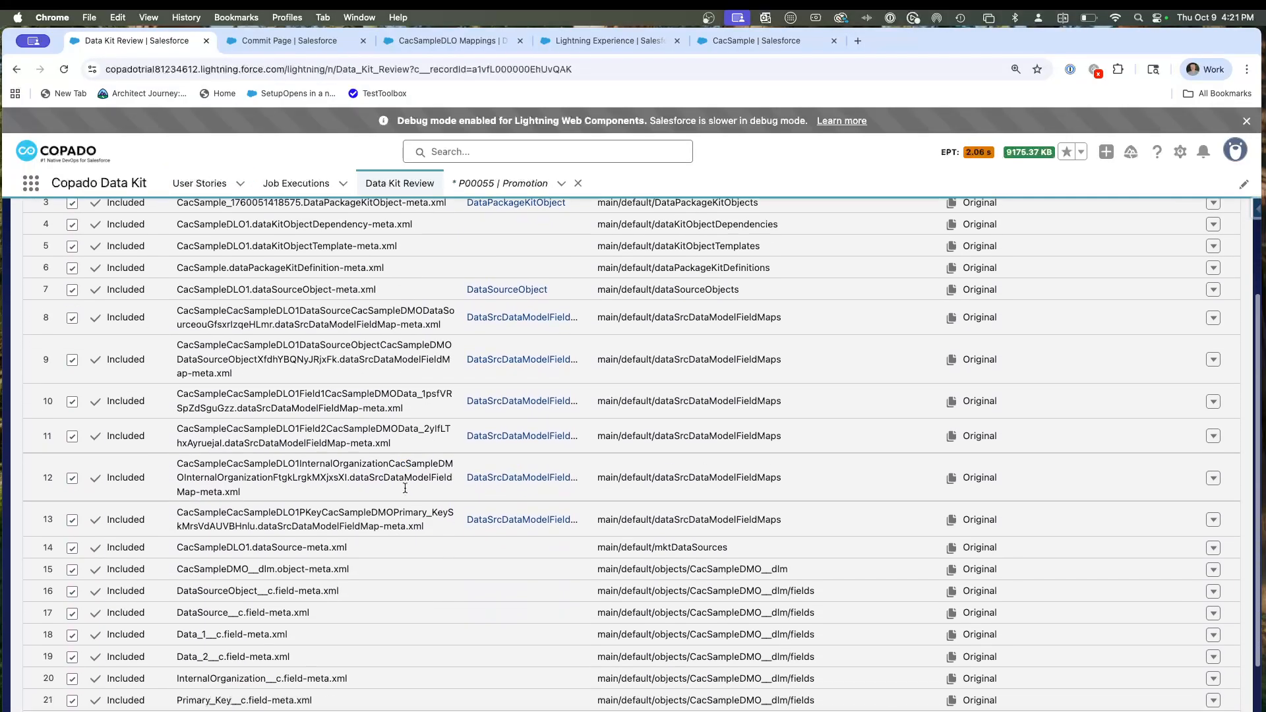
pyautogui.scroll(2, 405, 492)
pyautogui.scroll(3, 405, 491)
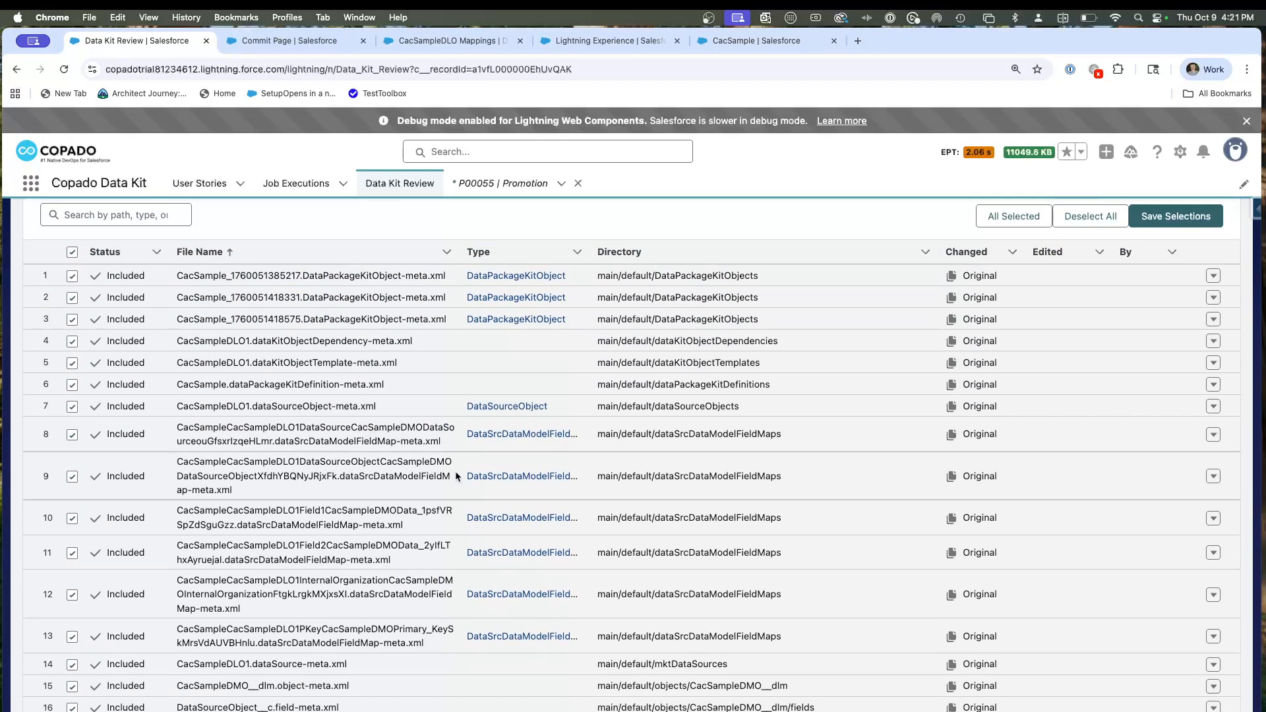
# Compare the retrieved data kit items with the changes listed on the Commit Changes page.
pyautogui.hotkey('ctrl', 'Tab')
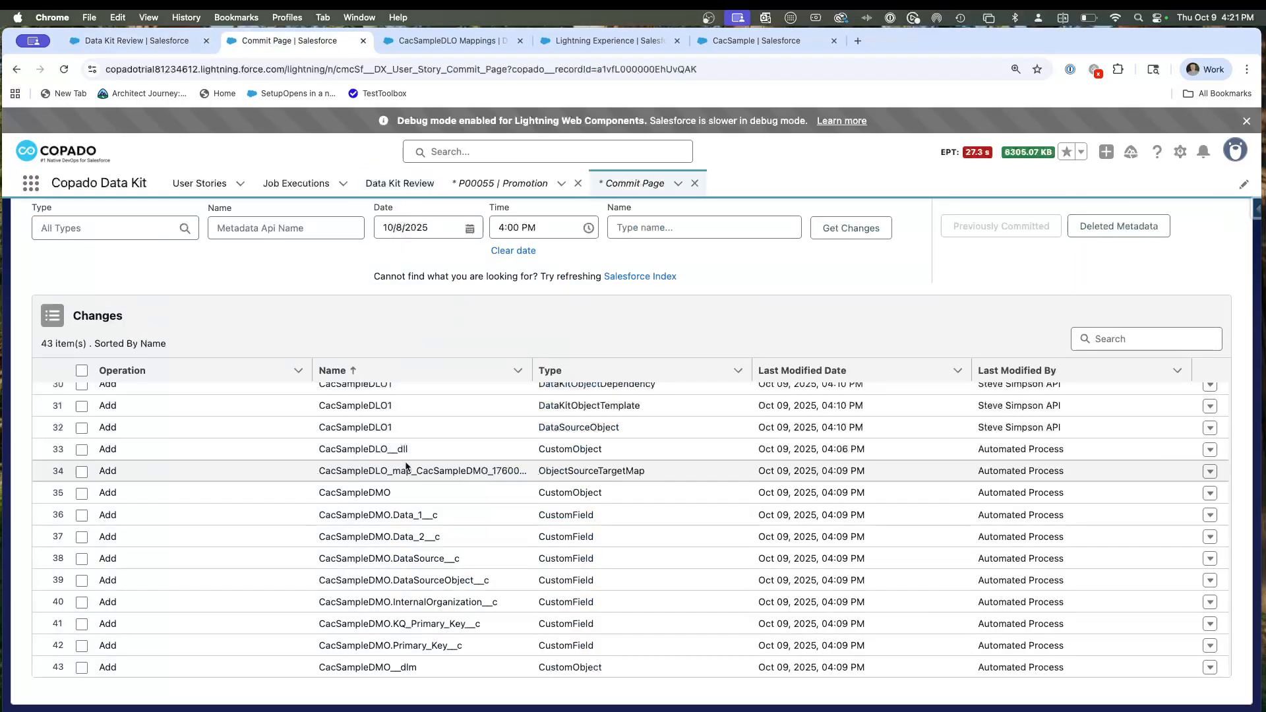
pyautogui.scroll(6, 418, 443)
pyautogui.scroll(-2, 415, 446)
pyautogui.scroll(-5, 416, 448)
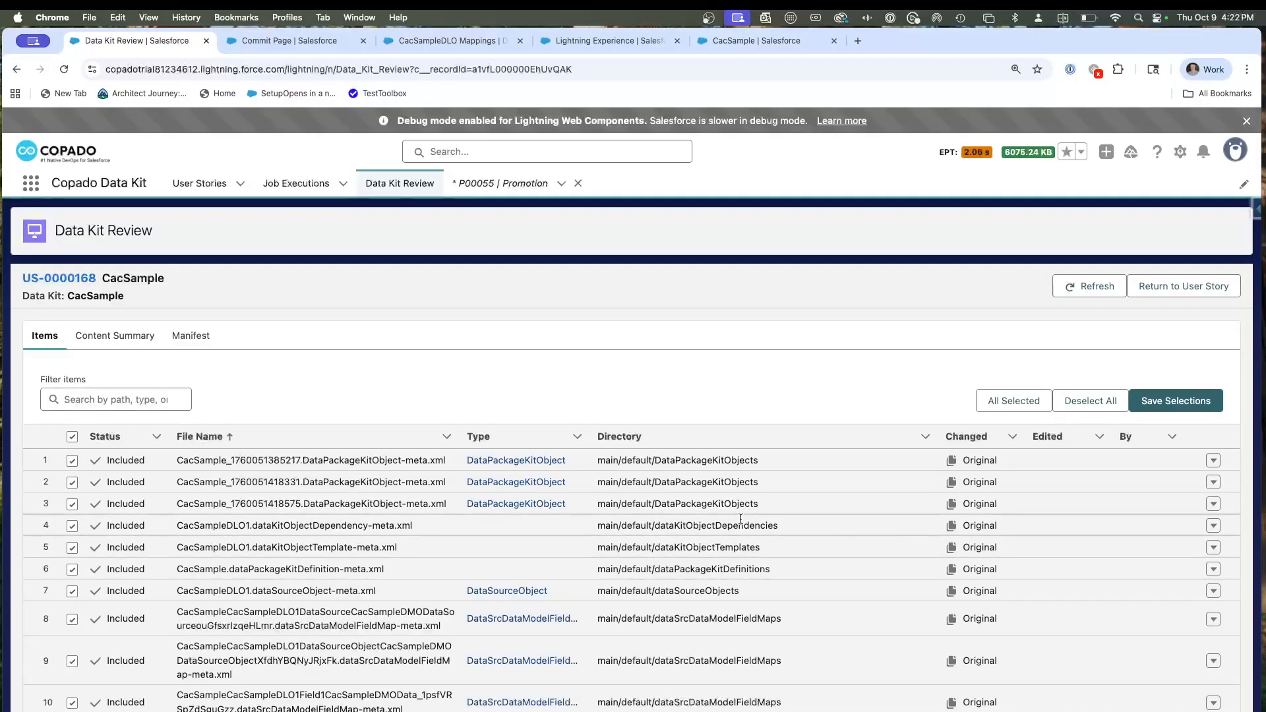
# Recheck the included items in the Data Kit Review, save the selections and return to the user story.
pyautogui.scroll(-5, 740, 519)
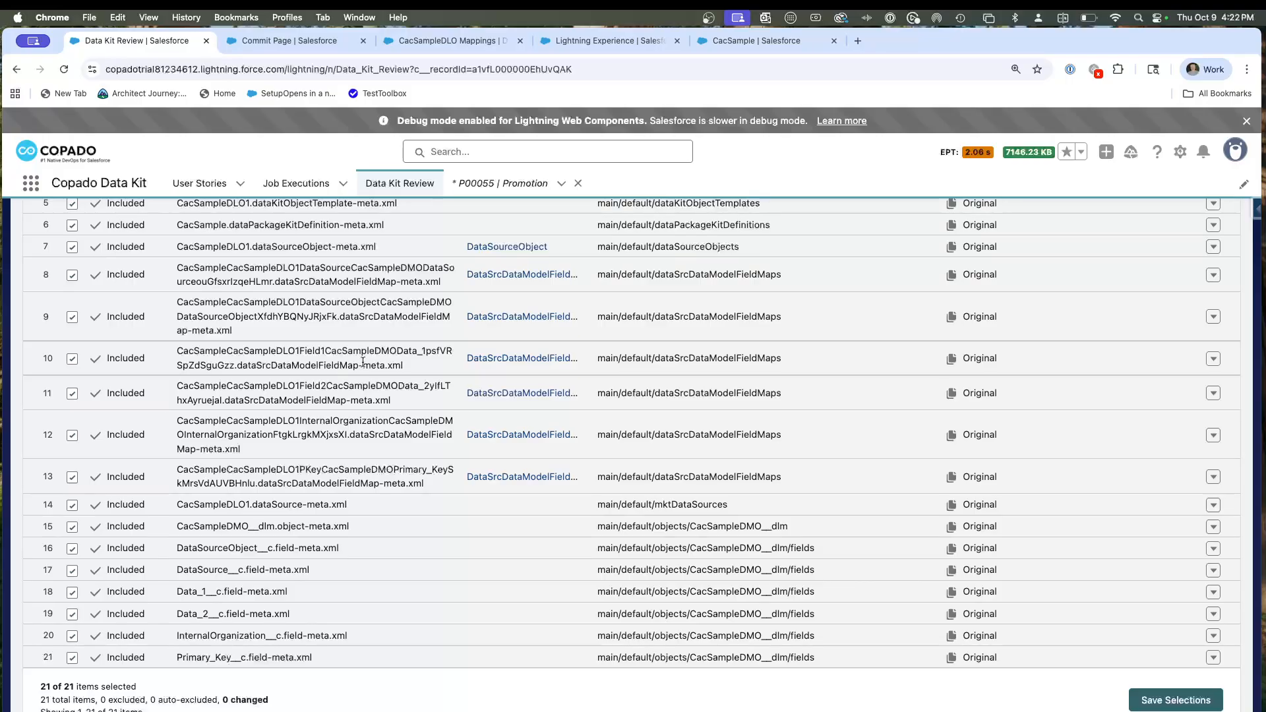
pyautogui.scroll(5, 332, 369)
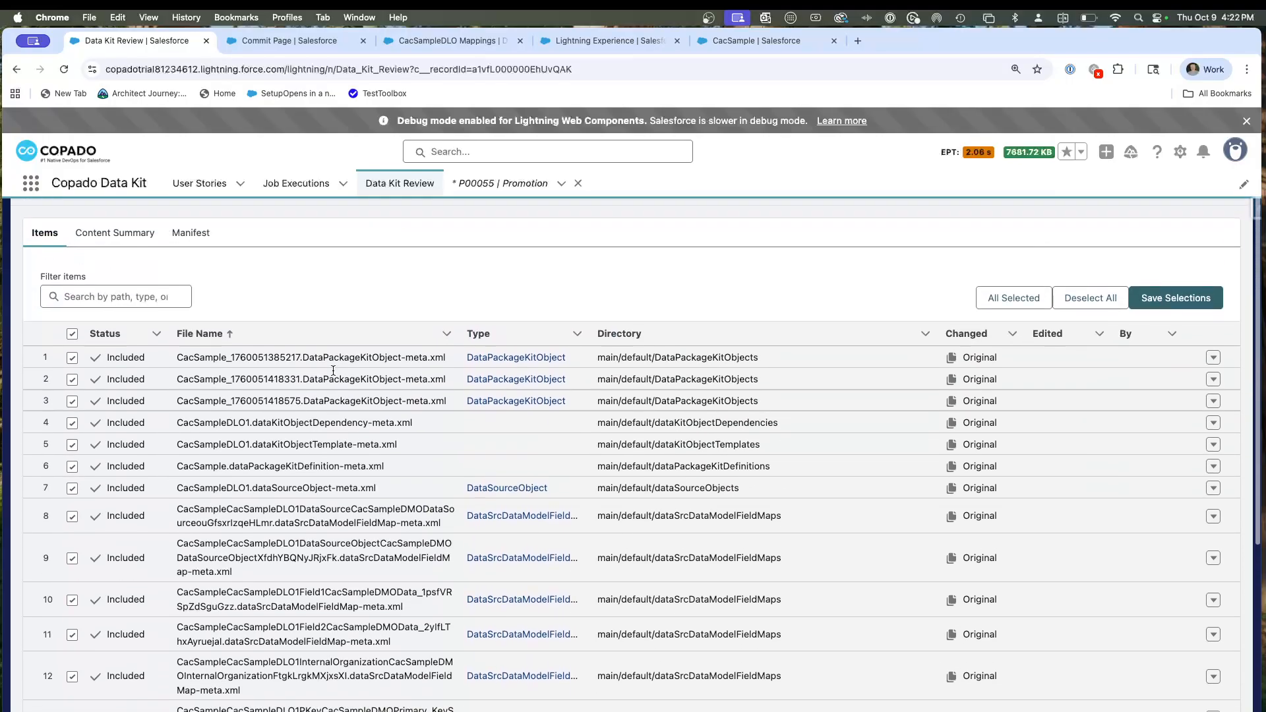
pyautogui.scroll(-3, 369, 422)
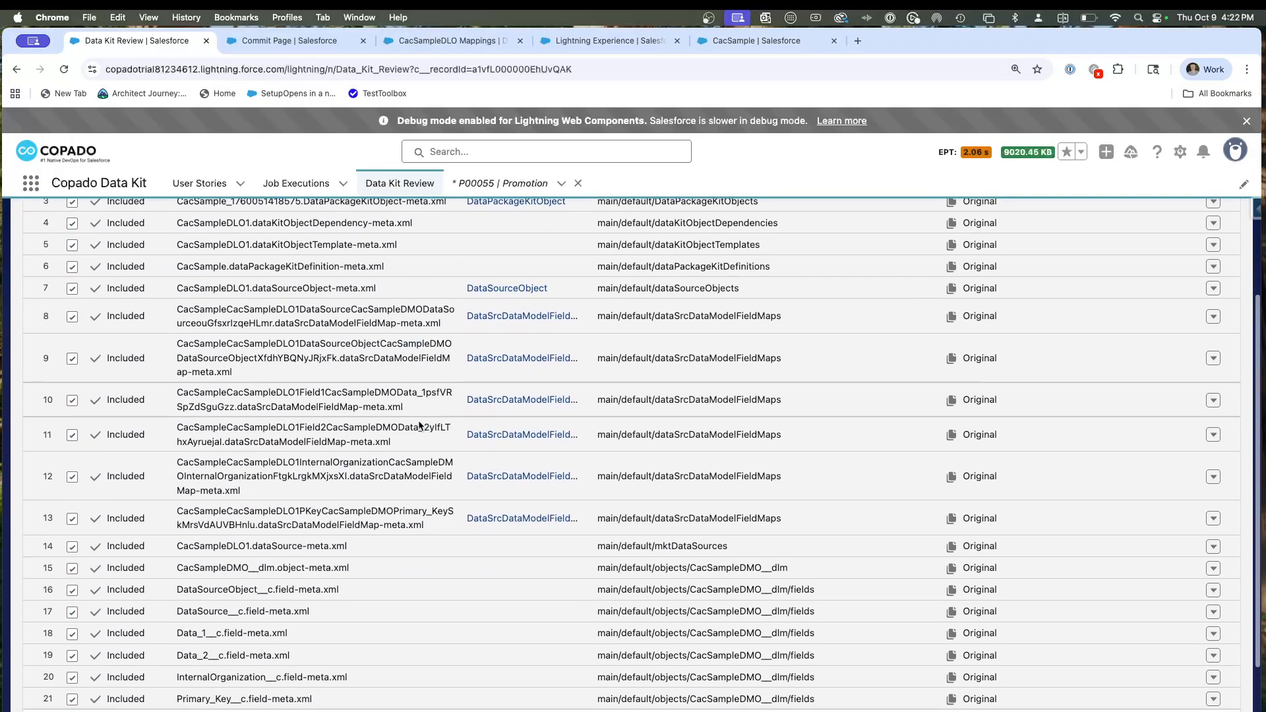
pyautogui.scroll(3, 419, 425)
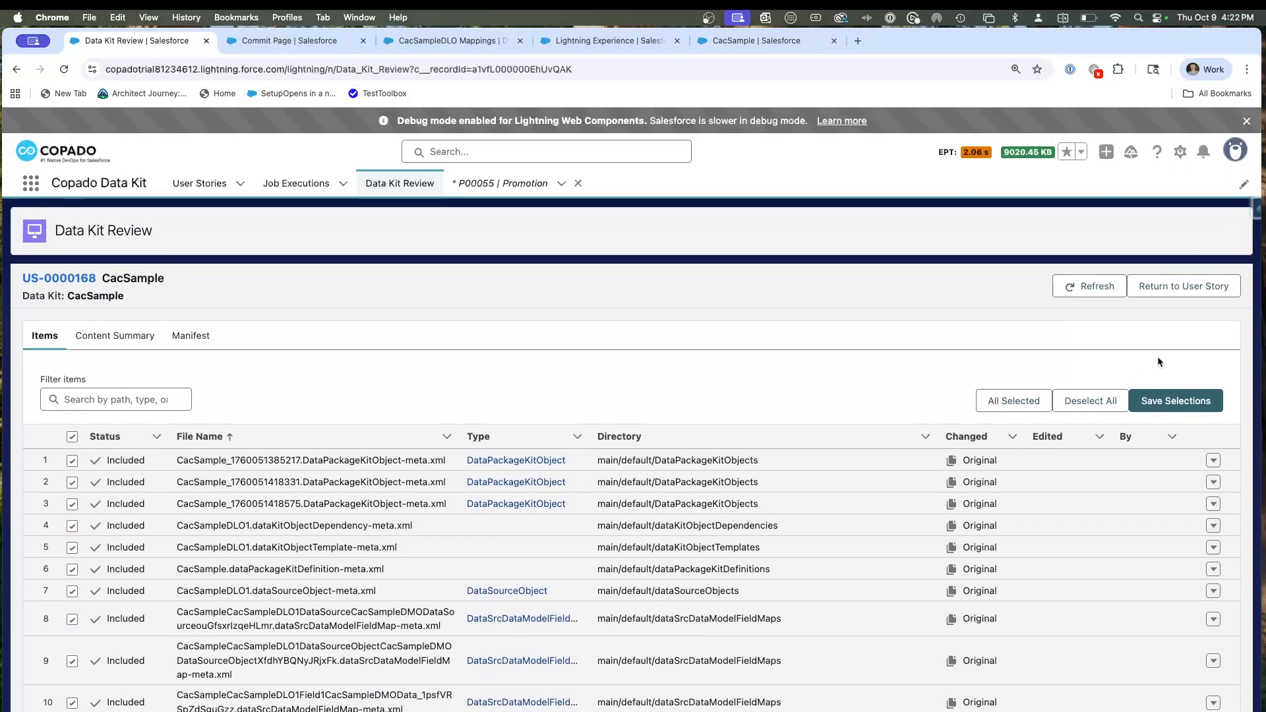
pyautogui.click(1178, 400)
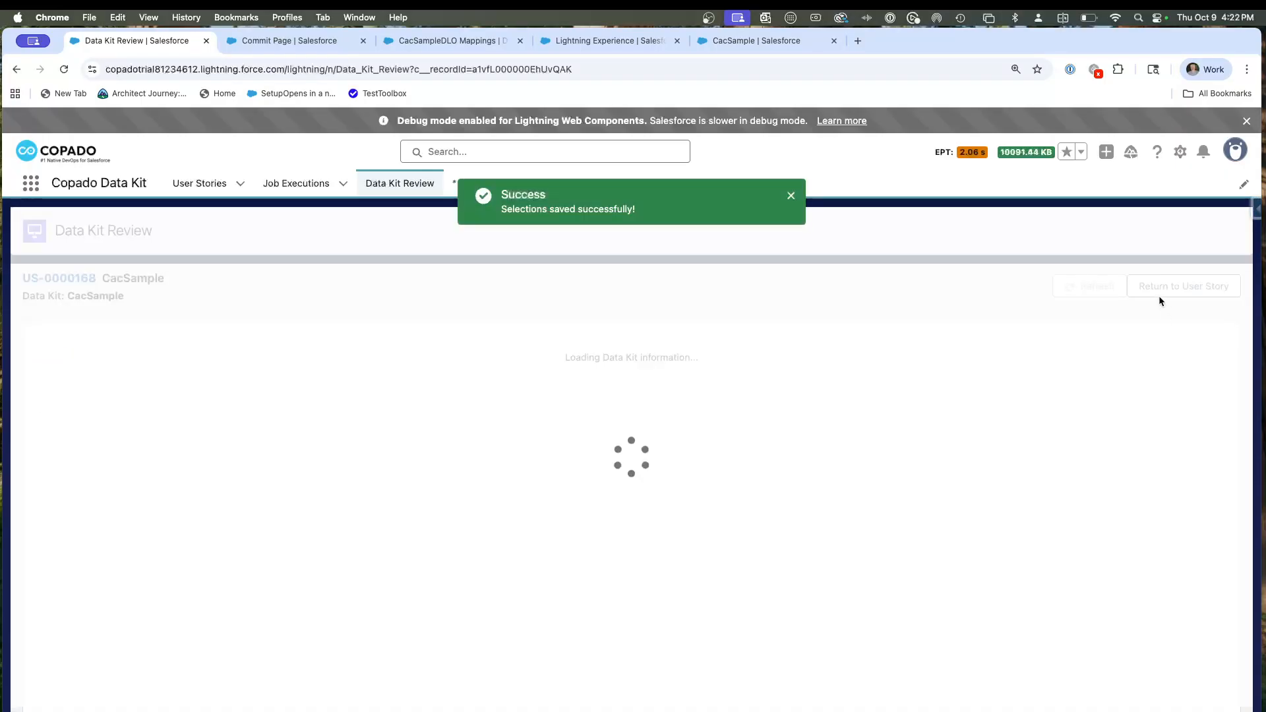
pyautogui.click(1161, 290)
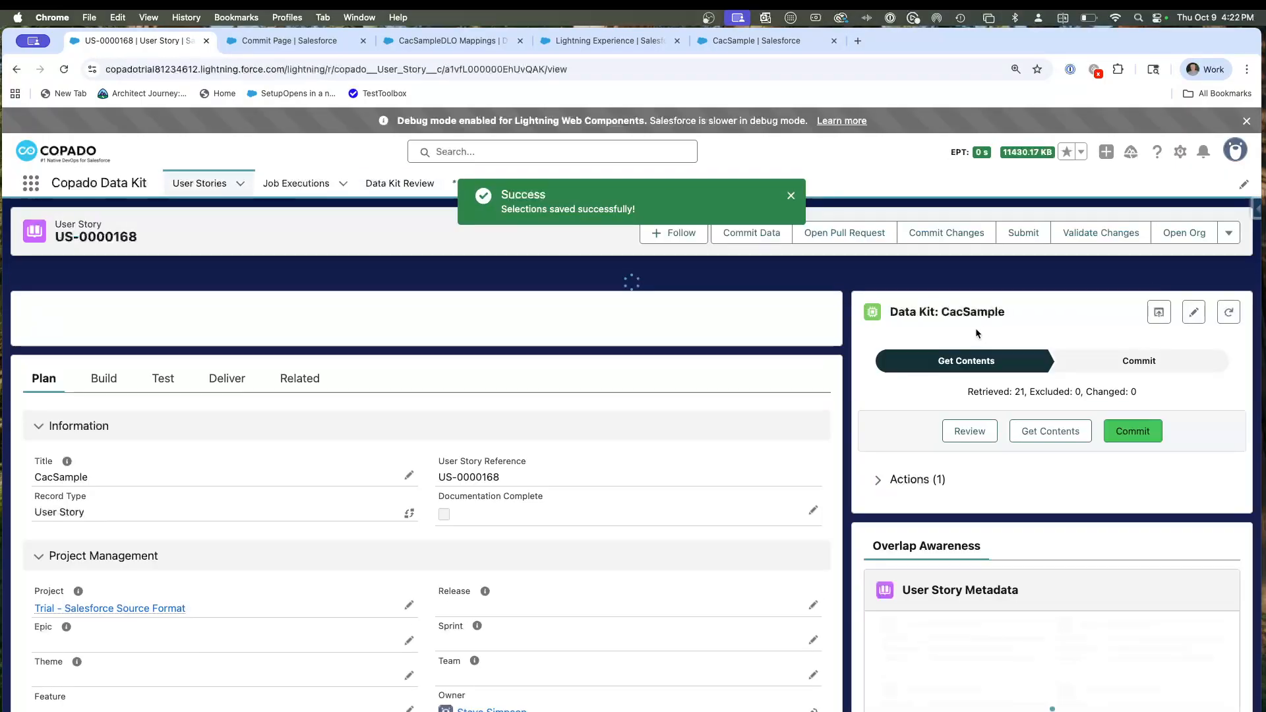
# Commit the CacSample data kit contents and return from the commit job execution to its parent user story.
pyautogui.click(1132, 429)
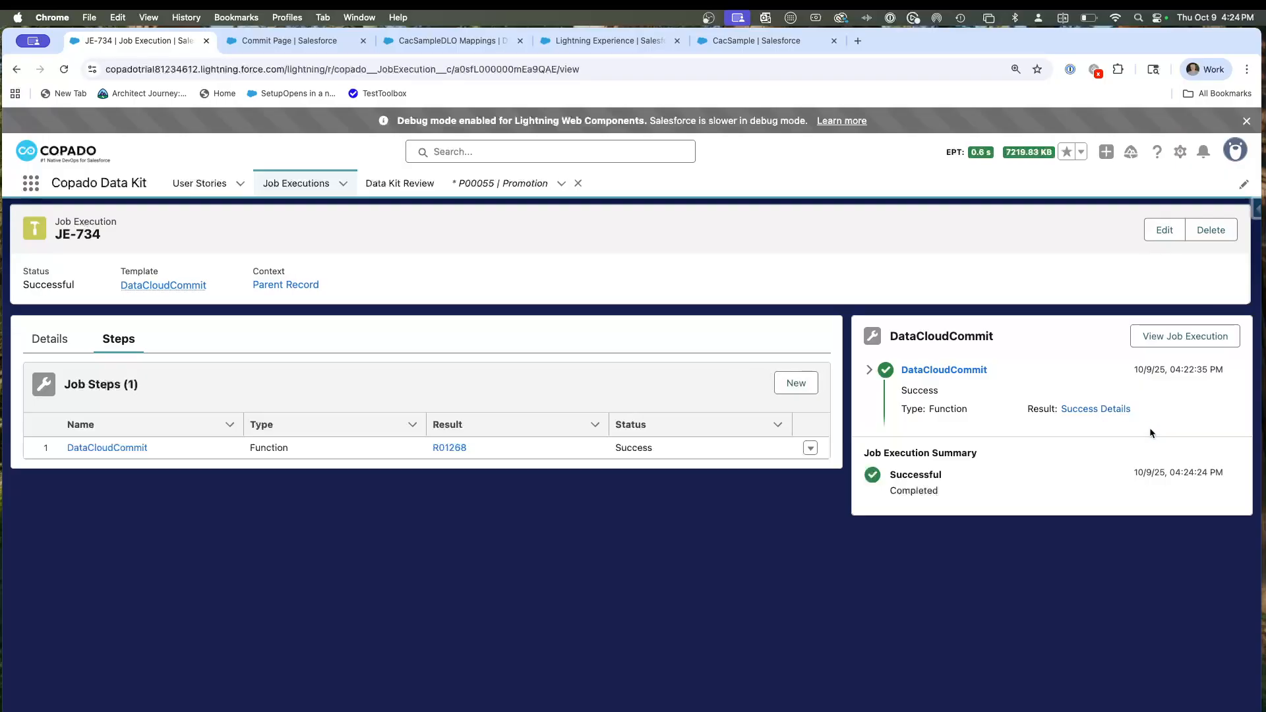
pyautogui.click(287, 285)
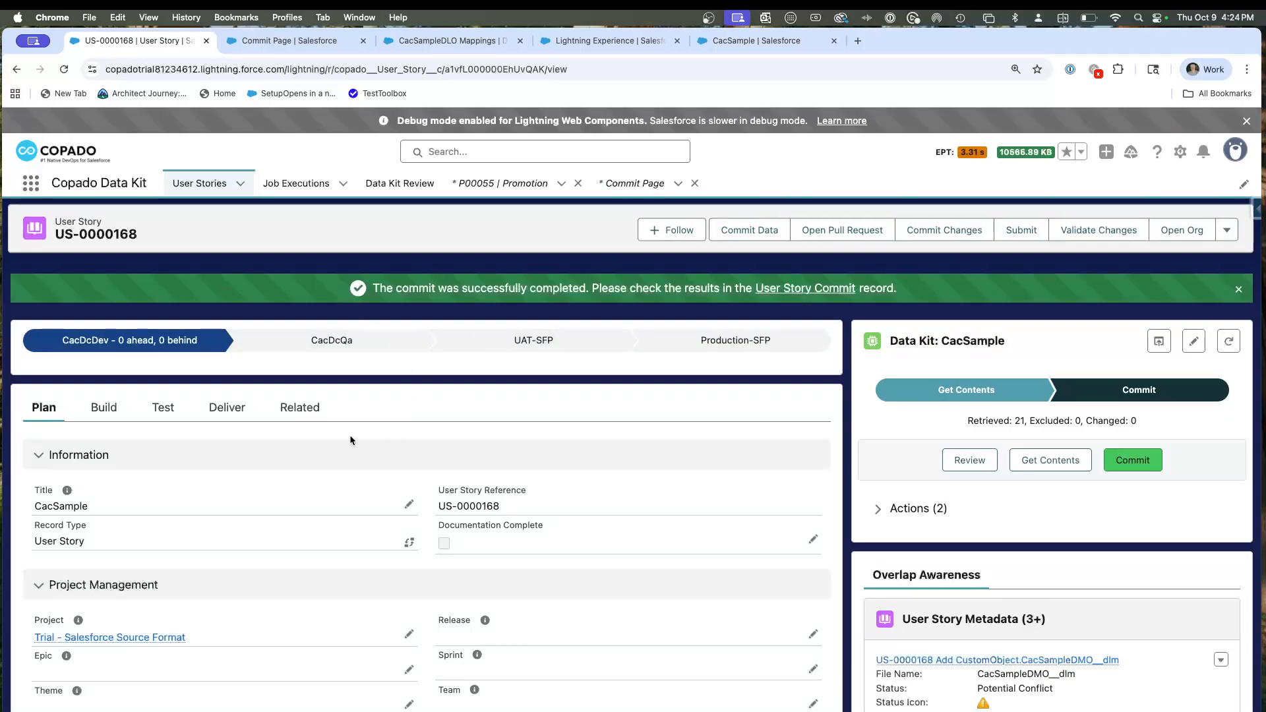
# Review the build information and commits of user story US-0000168, and examine its full User Story Metadata list.
pyautogui.click(104, 408)
pyautogui.scroll(-3, 224, 455)
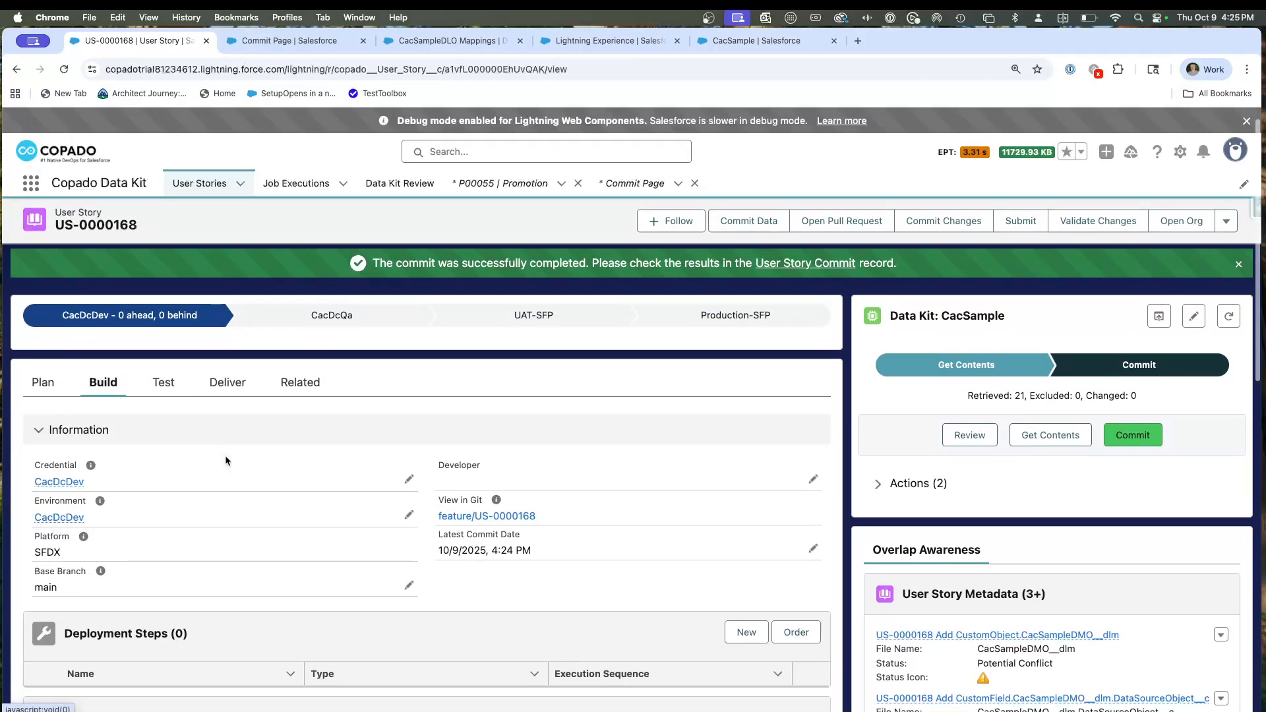
pyautogui.scroll(-3, 241, 449)
pyautogui.scroll(1, 366, 571)
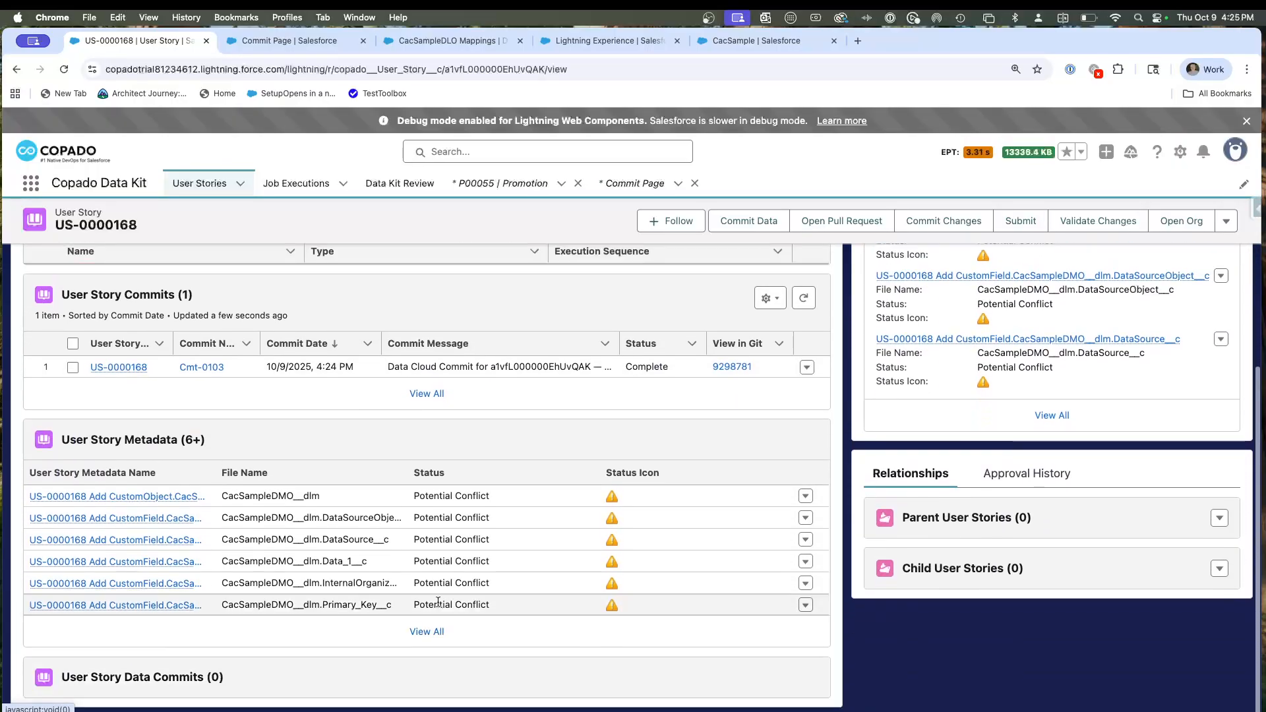
pyautogui.click(425, 629)
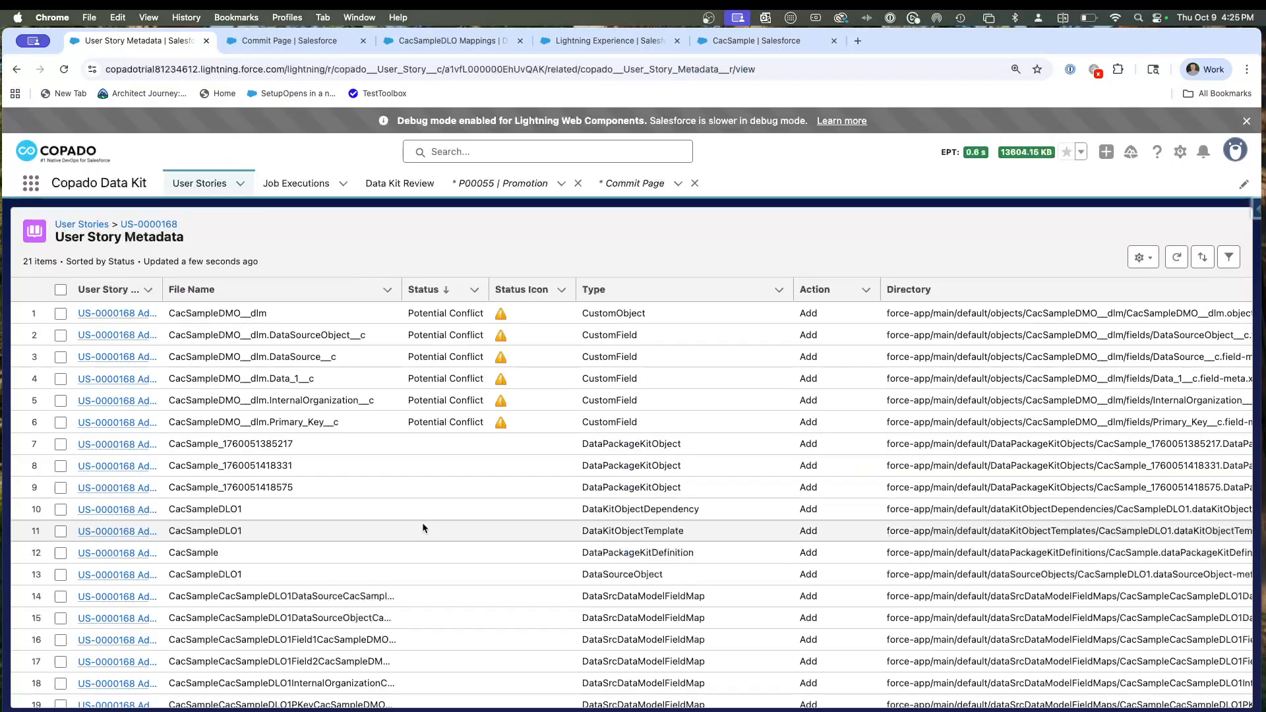
pyautogui.scroll(-2, 396, 507)
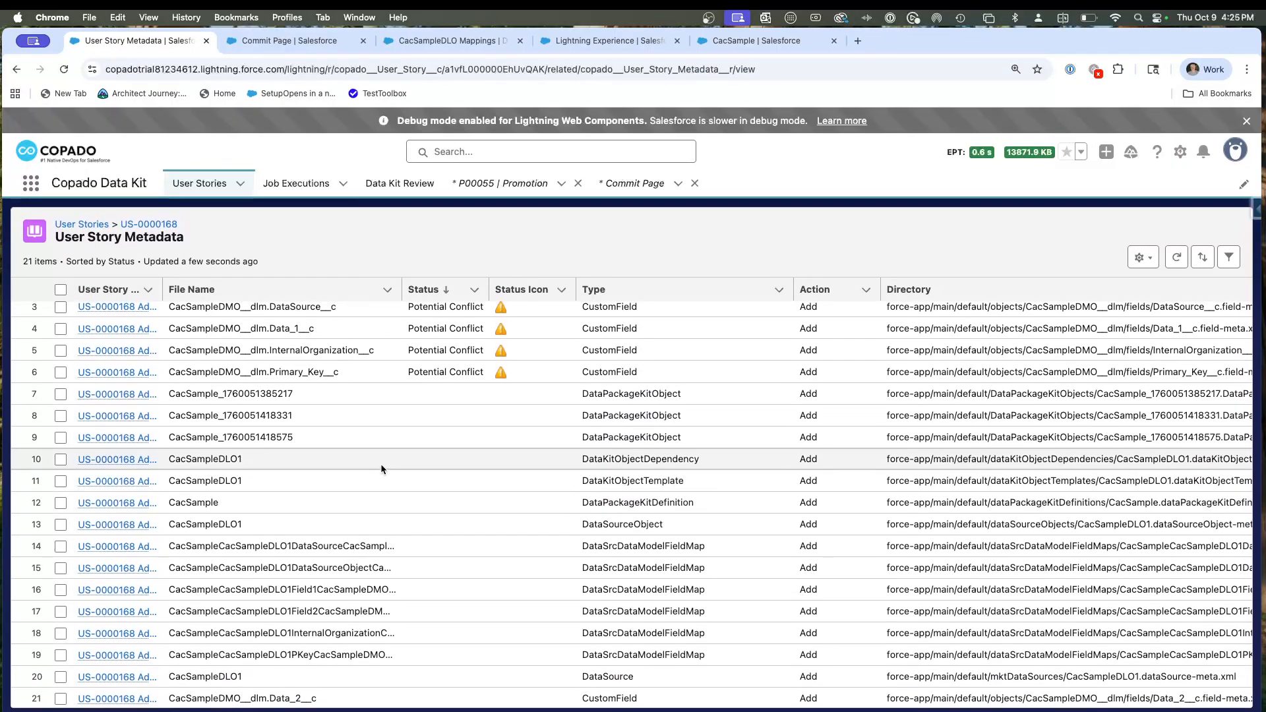
pyautogui.scroll(3, 381, 464)
# Submit US-0000168 for promotion to CacDcQa, omitting promotion configuration for immediate deployment, and open the user story from the resulting promotion.
pyautogui.click(152, 225)
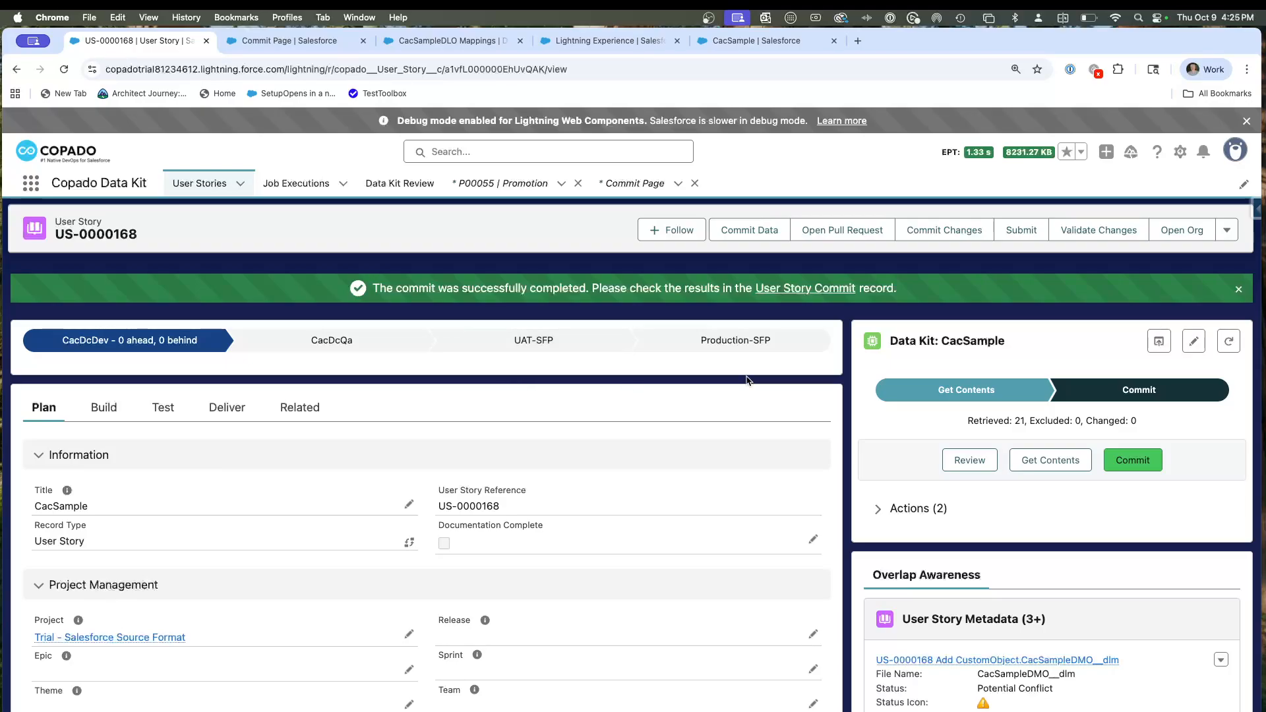
pyautogui.click(1018, 231)
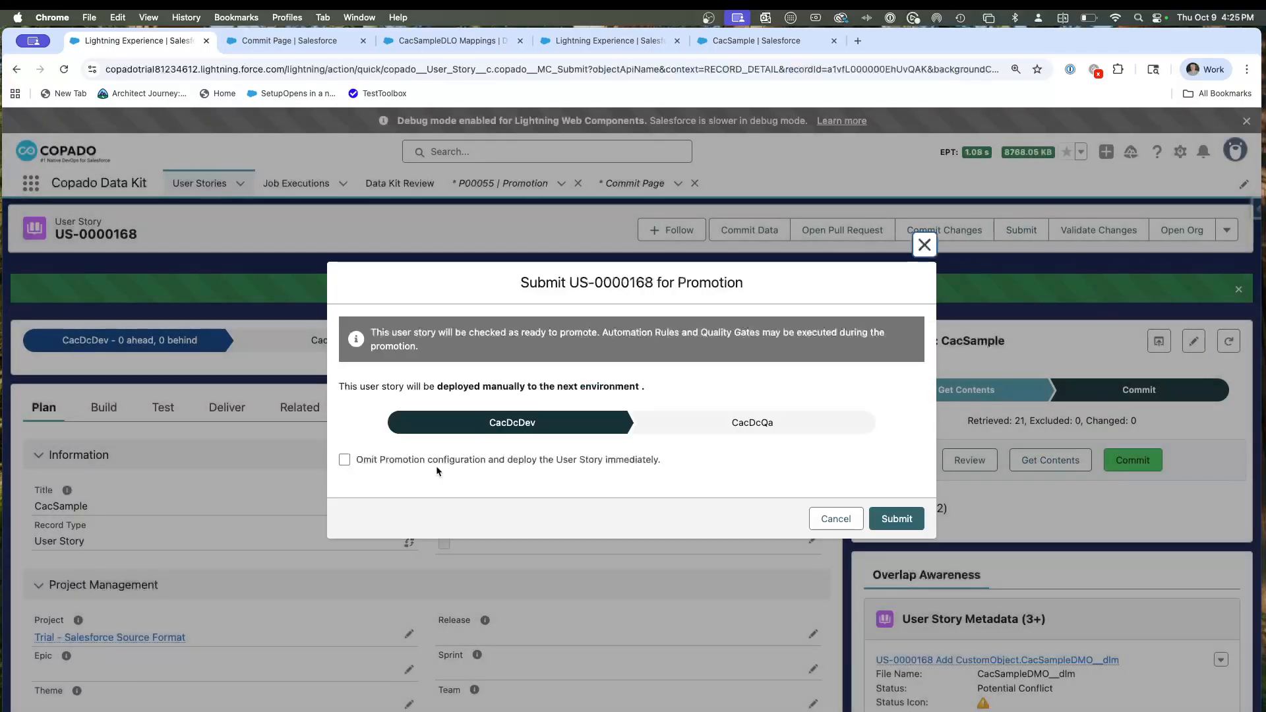
pyautogui.click(343, 461)
pyautogui.click(900, 520)
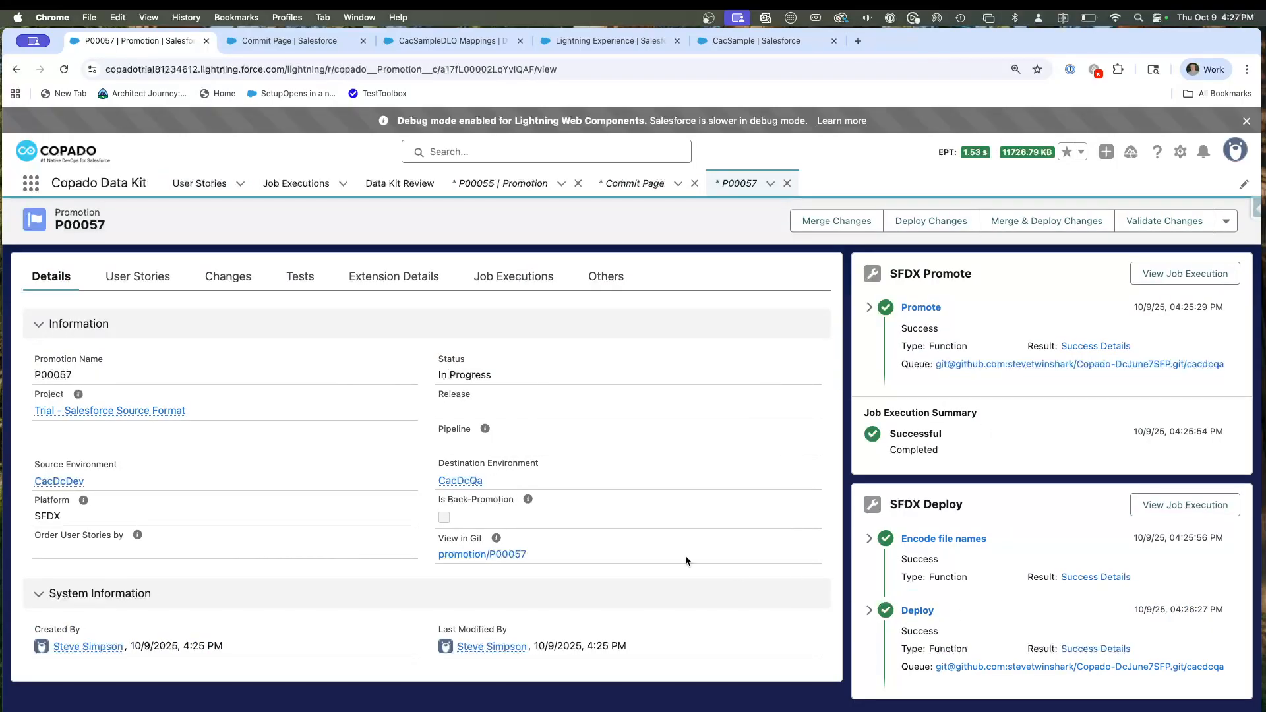
pyautogui.click(138, 276)
pyautogui.click(114, 399)
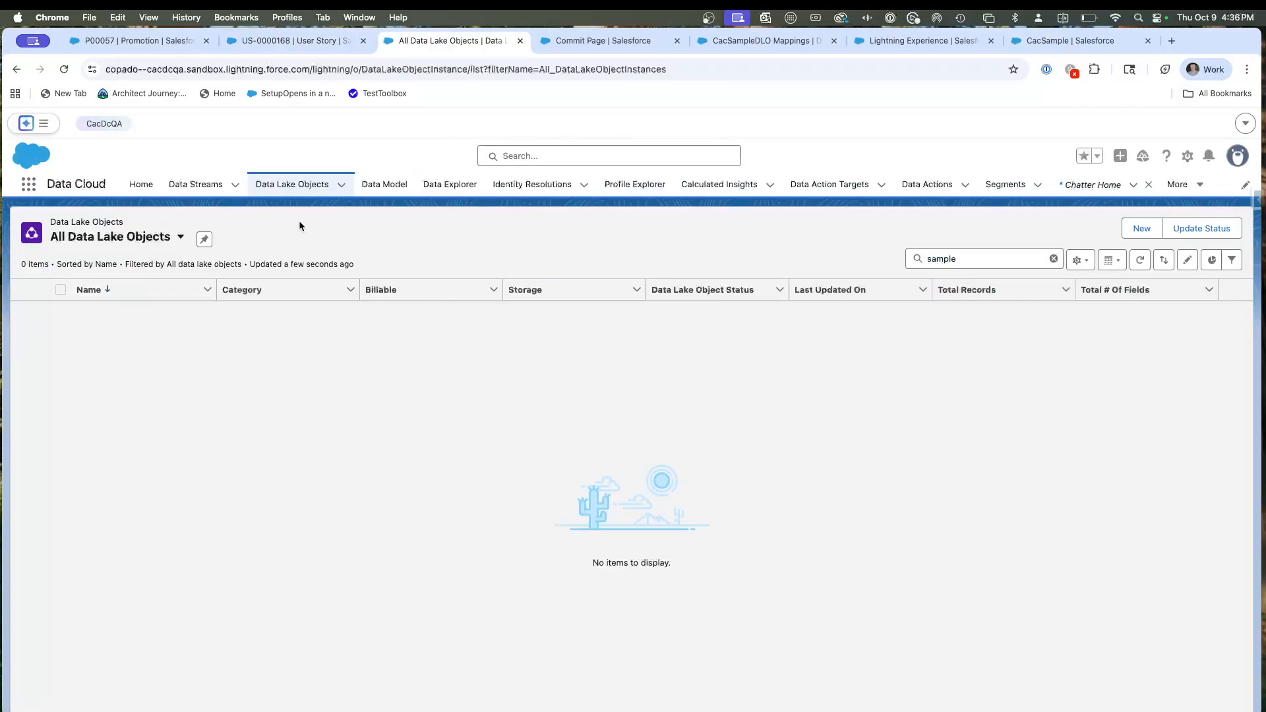
# Search all data lake objects in the CacDcQA org for cacsample.
pyautogui.click(964, 260)
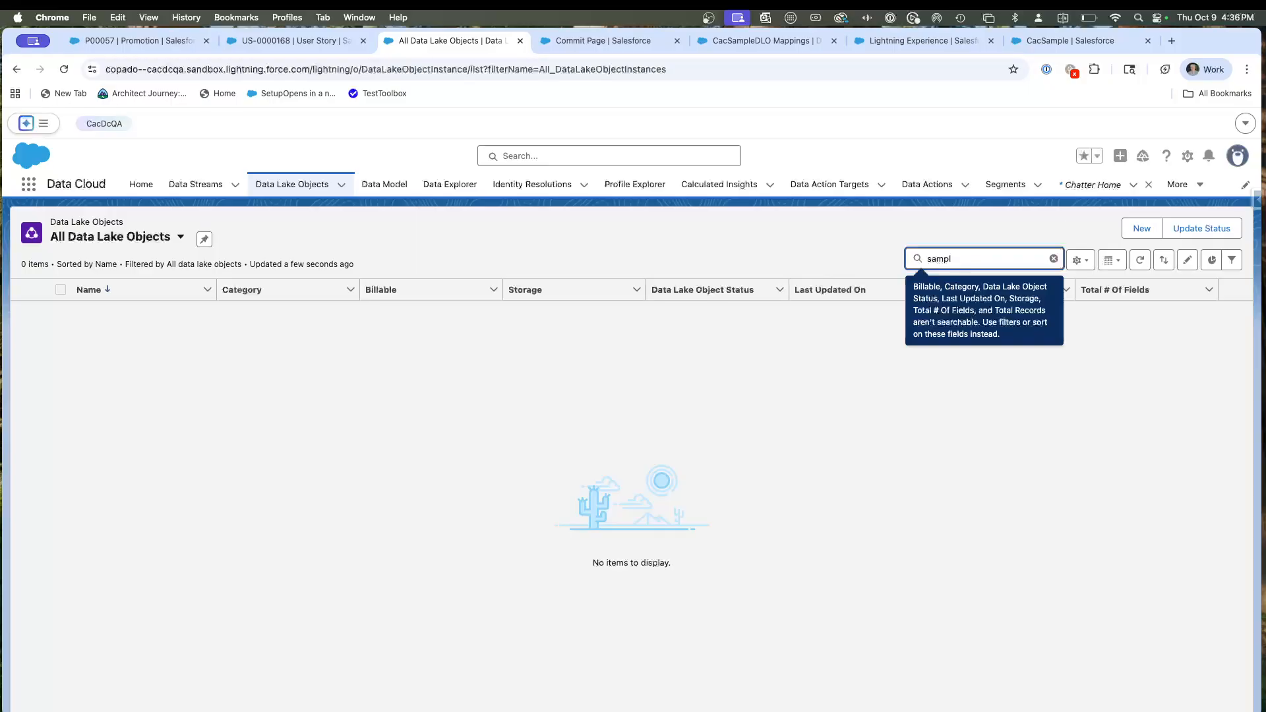
pyautogui.press('BackSpace')
pyautogui.write('cac')
pyautogui.press('Return')
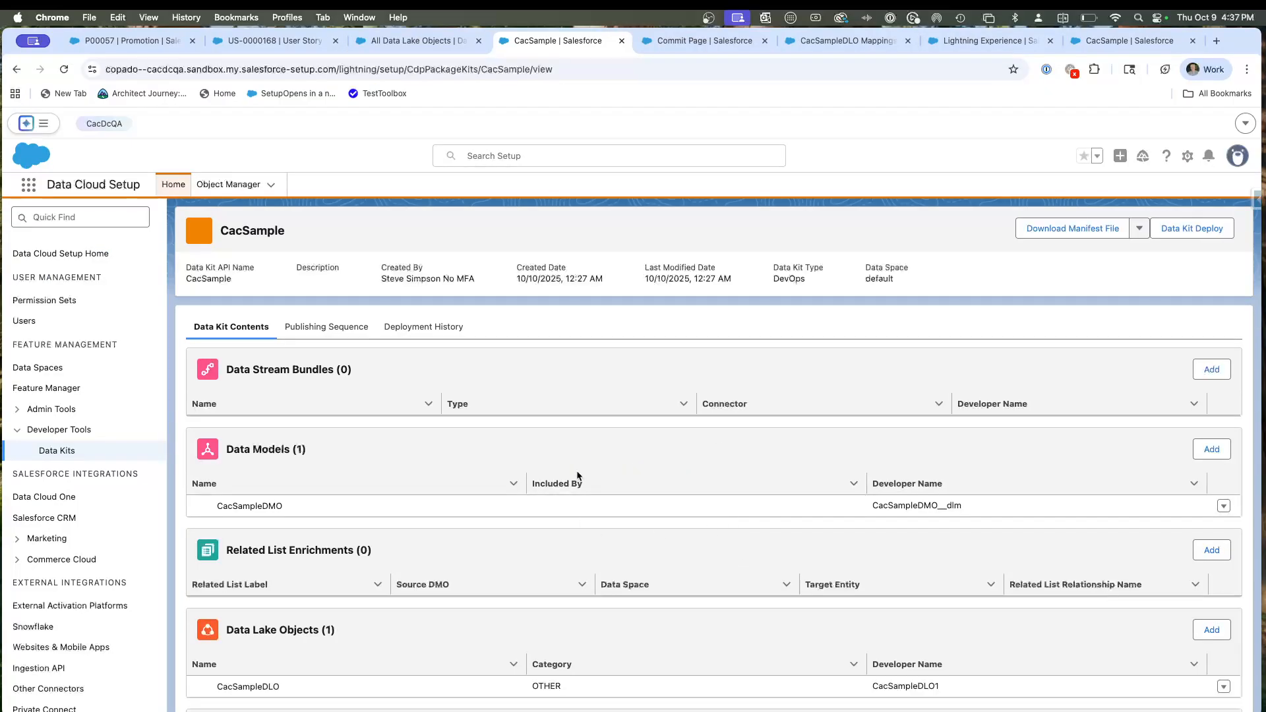
# Examine the data models and data lake objects contained in the CacSample data kit in the CacDcQA org.
pyautogui.scroll(-5, 577, 475)
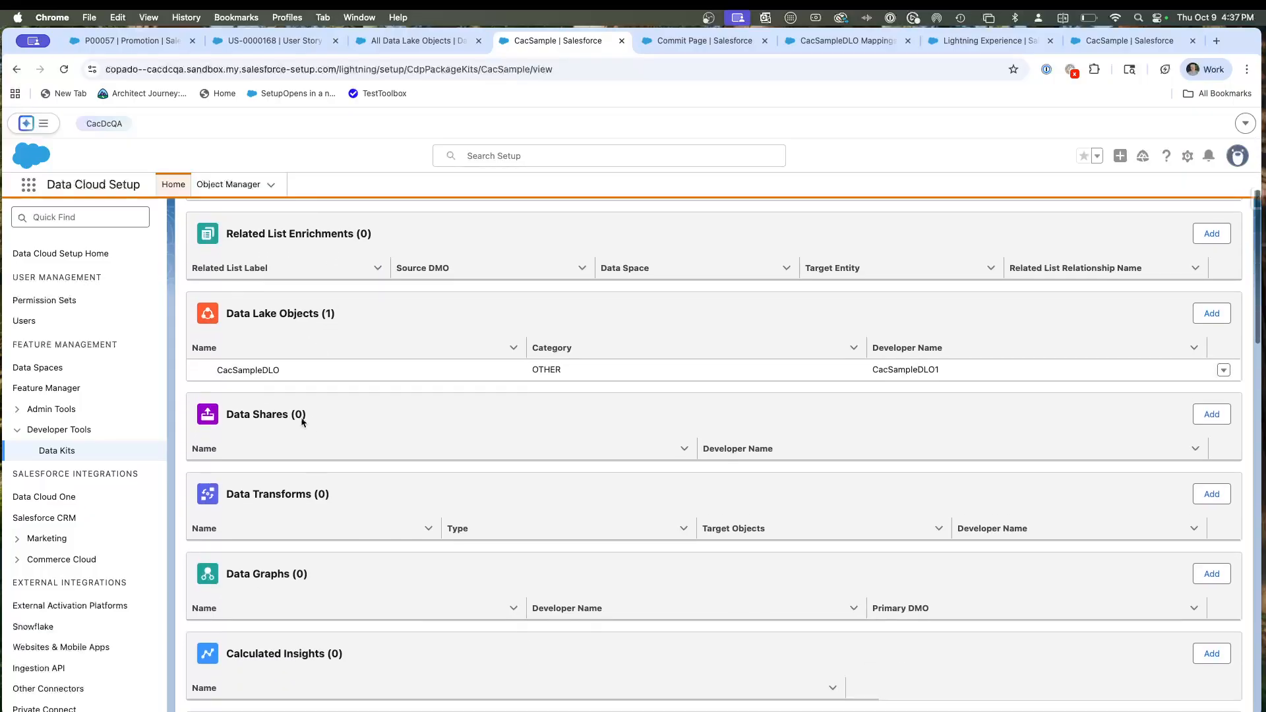
pyautogui.scroll(2, 368, 370)
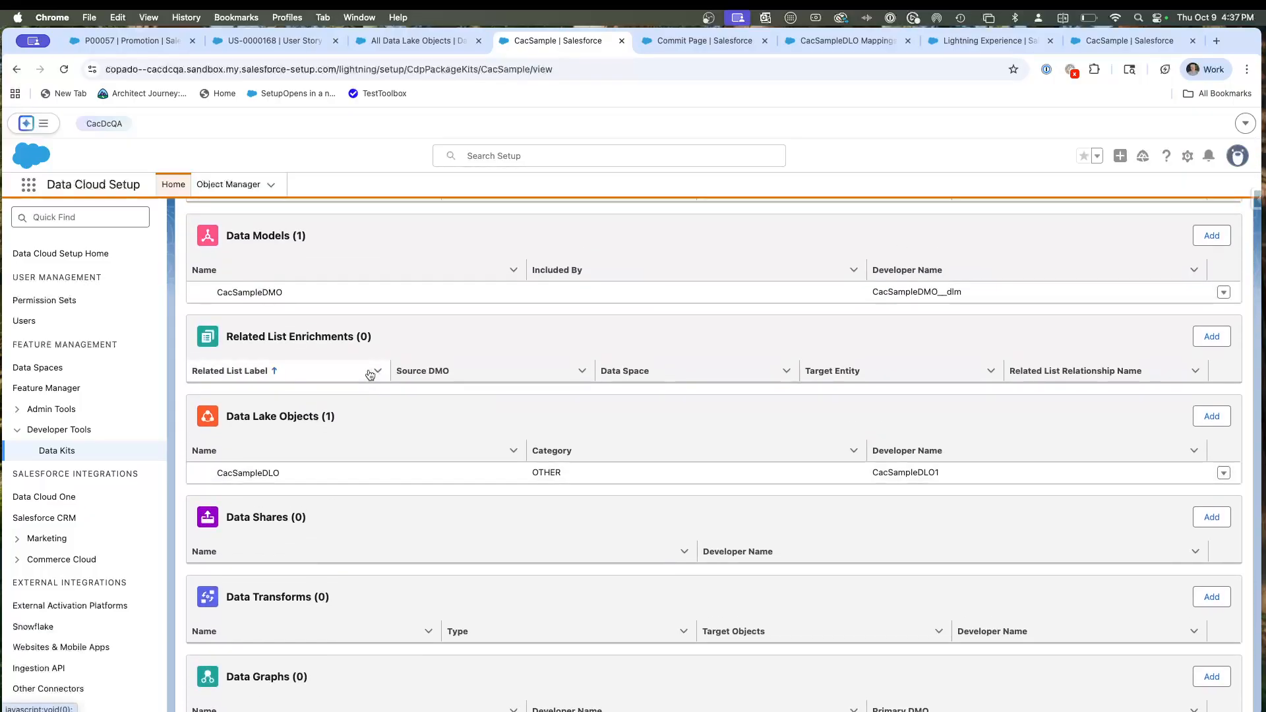
pyautogui.scroll(4, 466, 353)
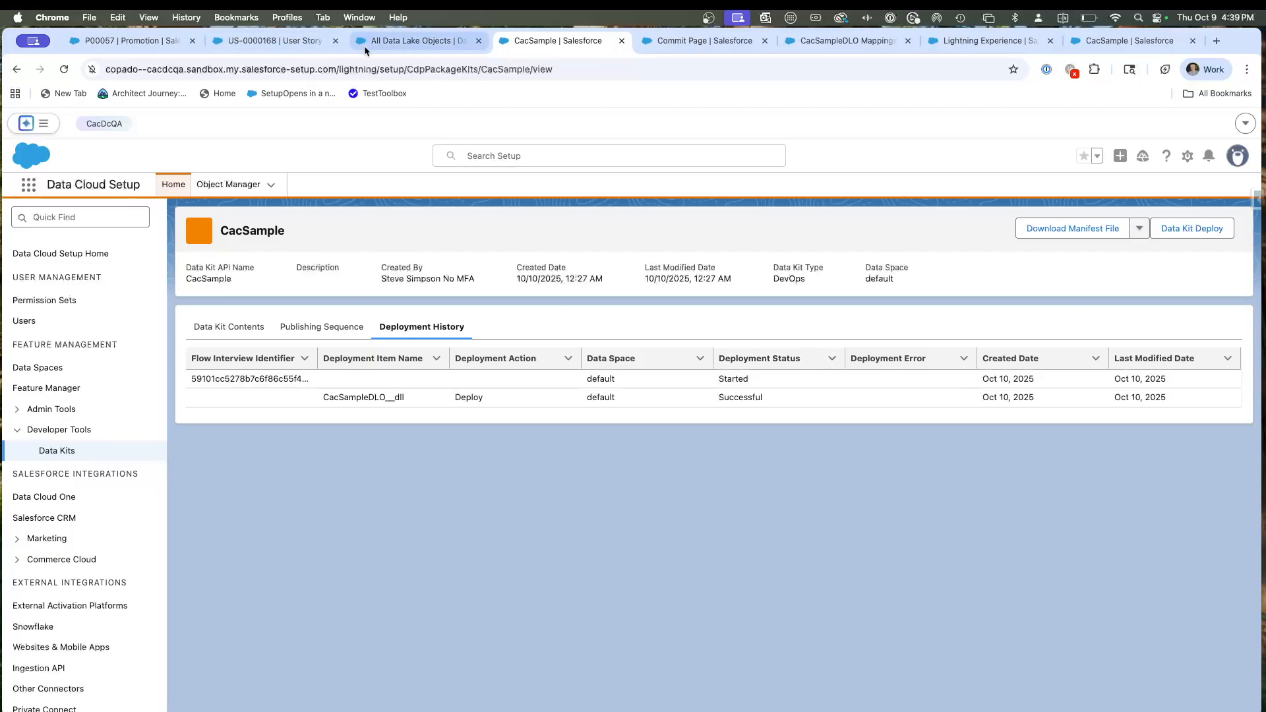
# Open the CacSampleDLO data lake object in the CacDcQA org and review its data mappings.
pyautogui.click(405, 41)
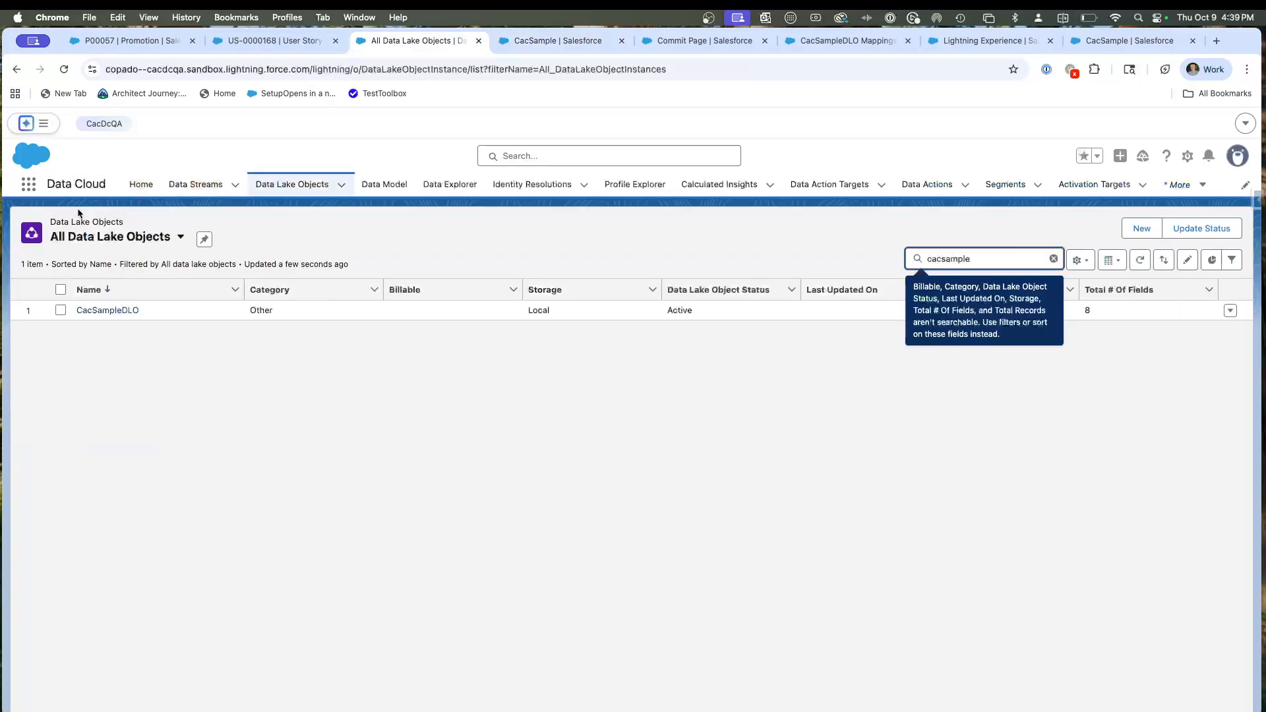
pyautogui.click(104, 312)
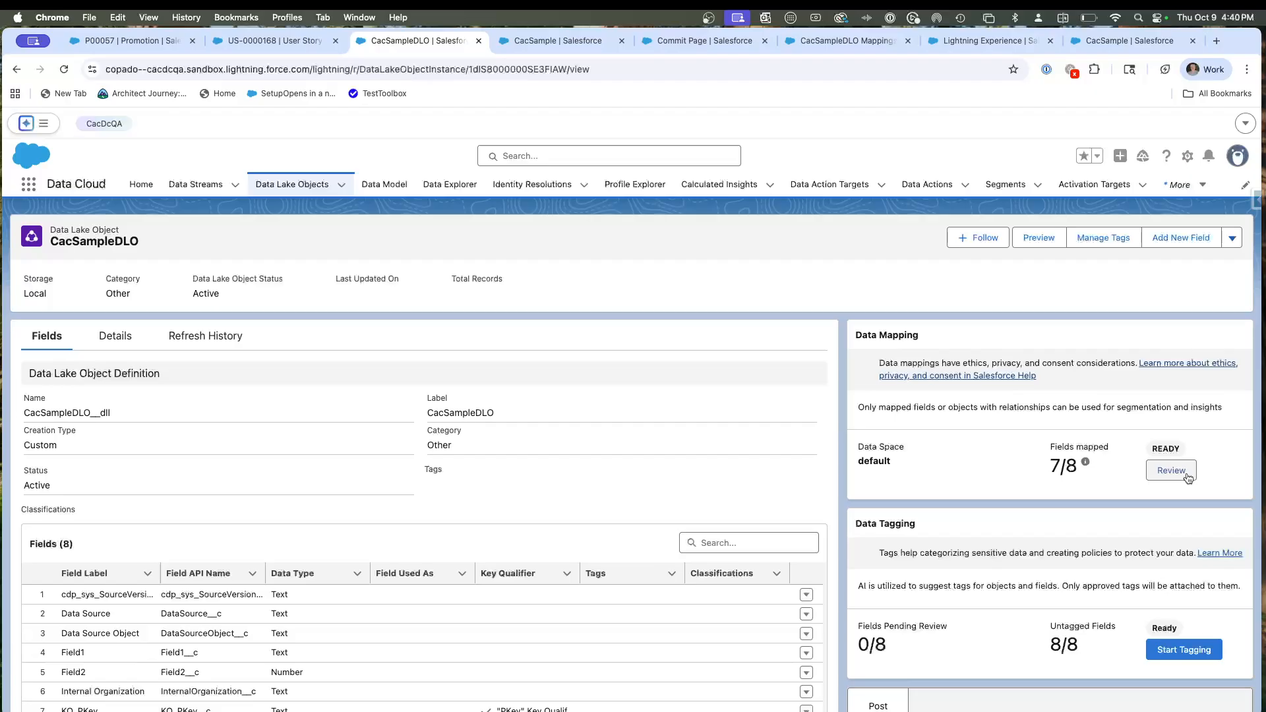
pyautogui.click(1185, 473)
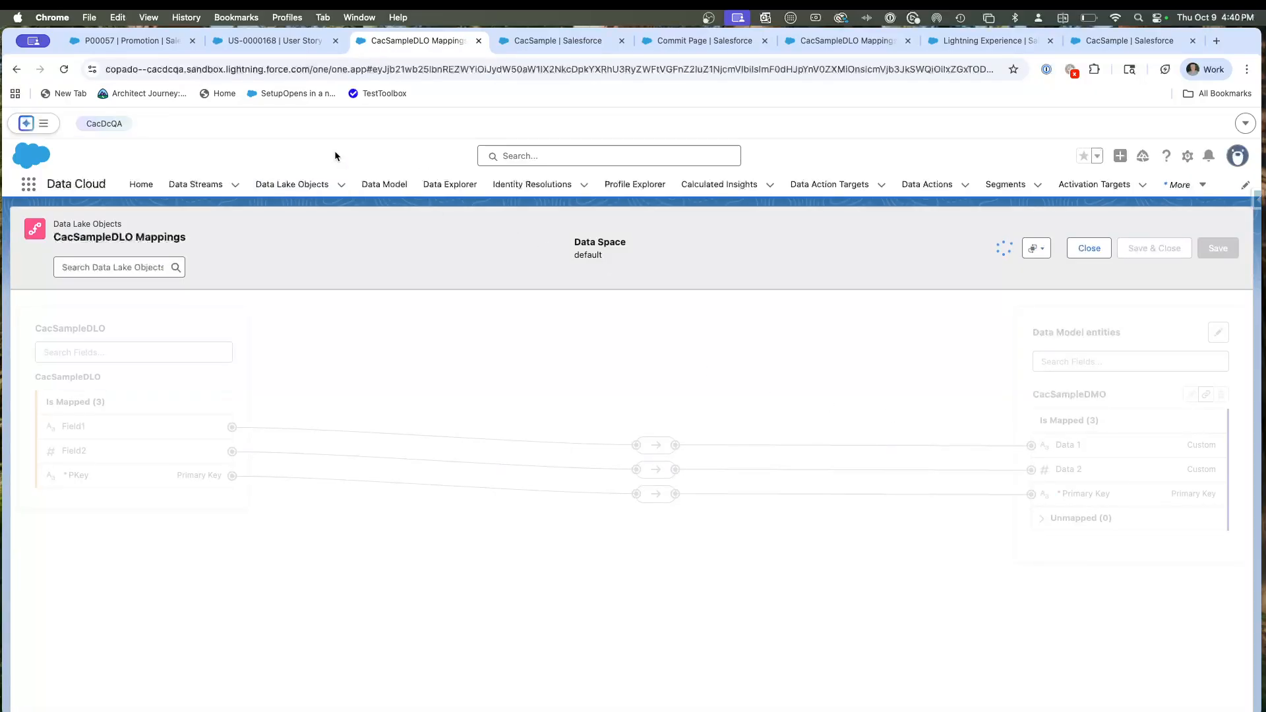
# Switch back to the Copado promotion, reopen user story US-0000168 and bring up its complete User Story Metadata list.
pyautogui.click(130, 42)
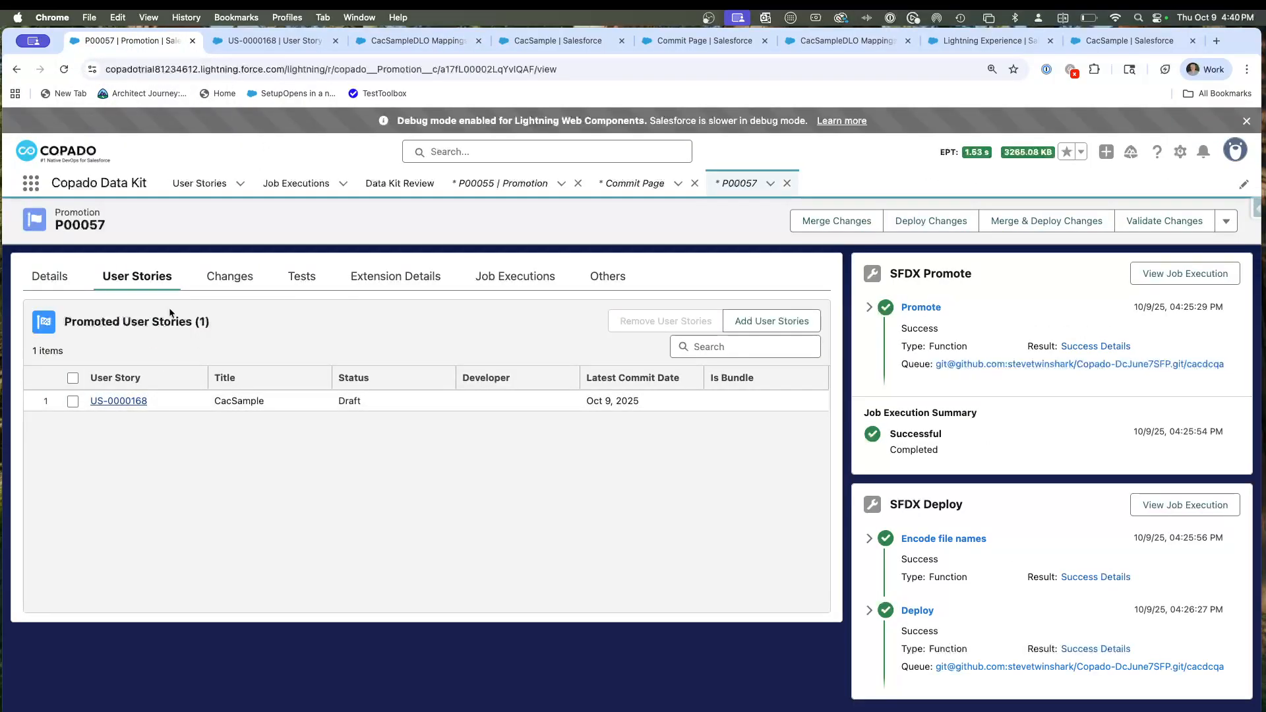
pyautogui.click(118, 400)
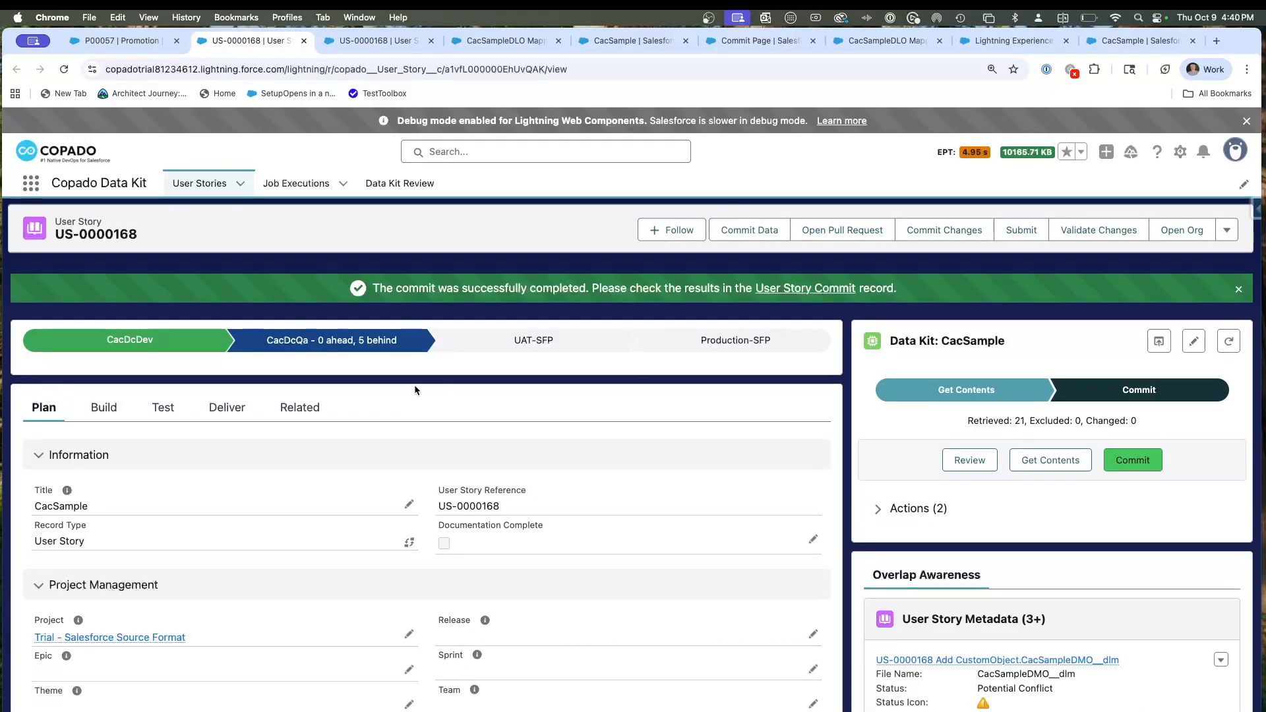
pyautogui.click(125, 415)
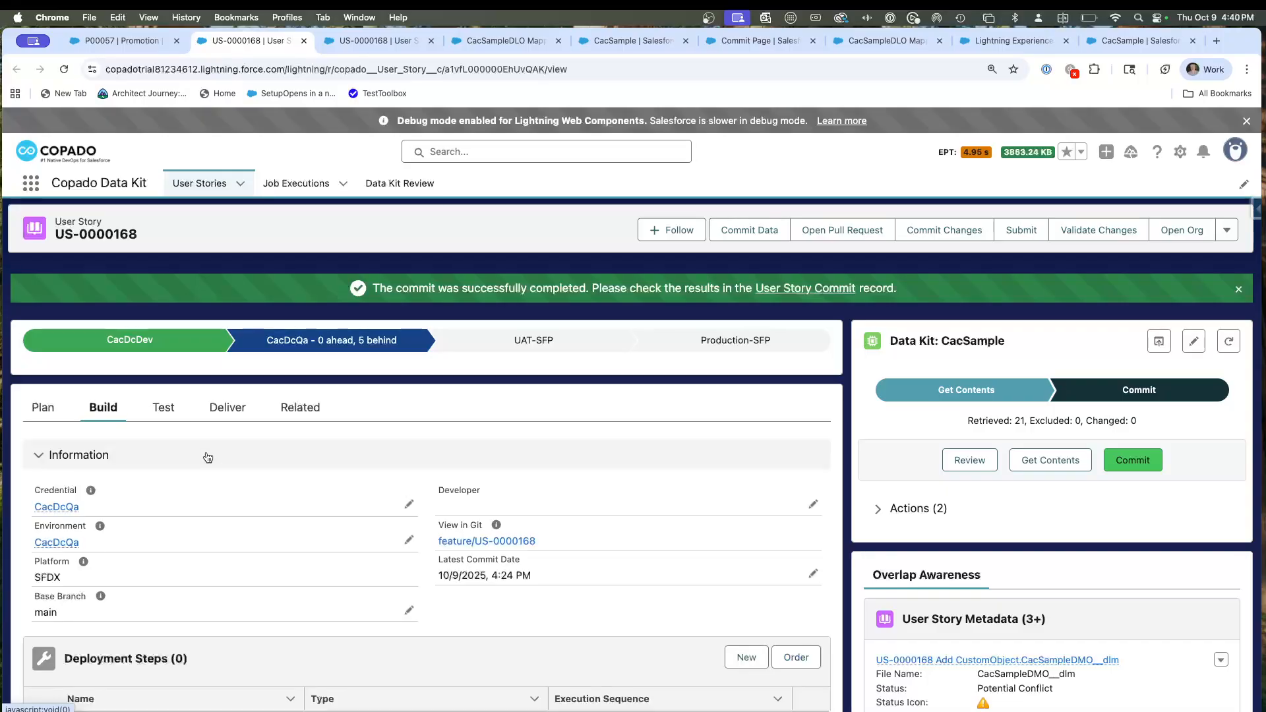
pyautogui.scroll(-6, 207, 456)
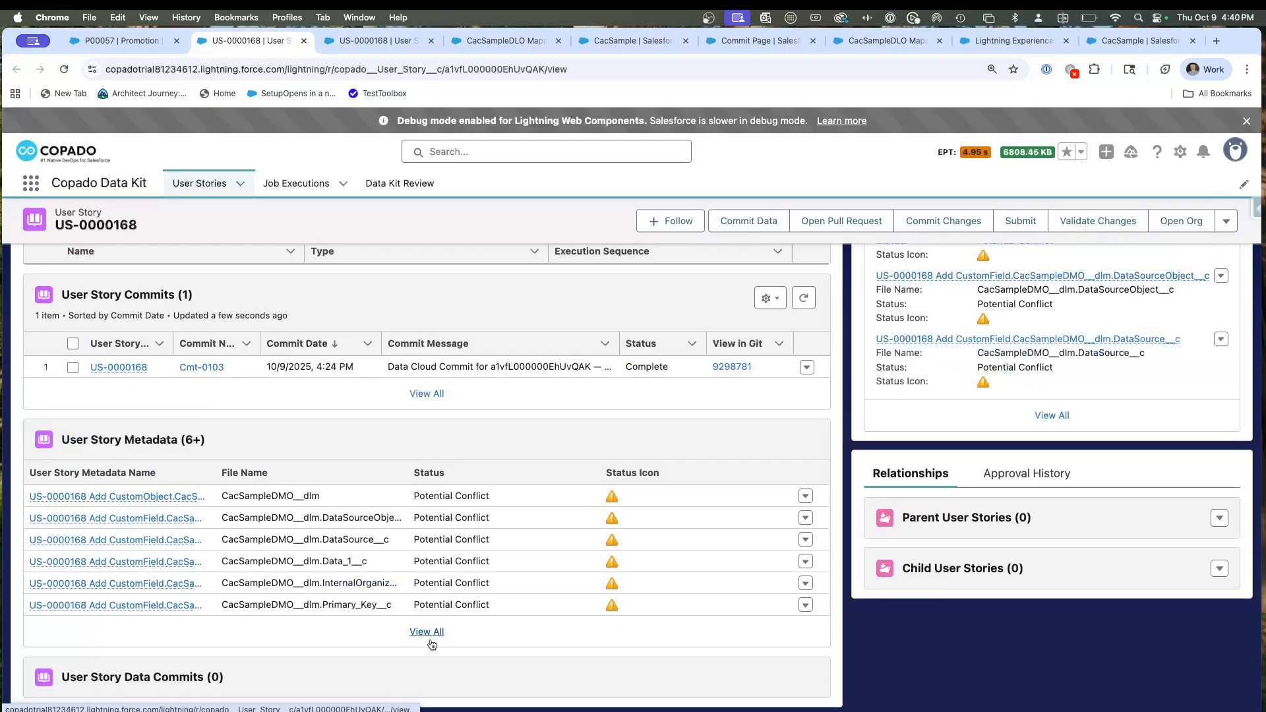
pyautogui.click(427, 633)
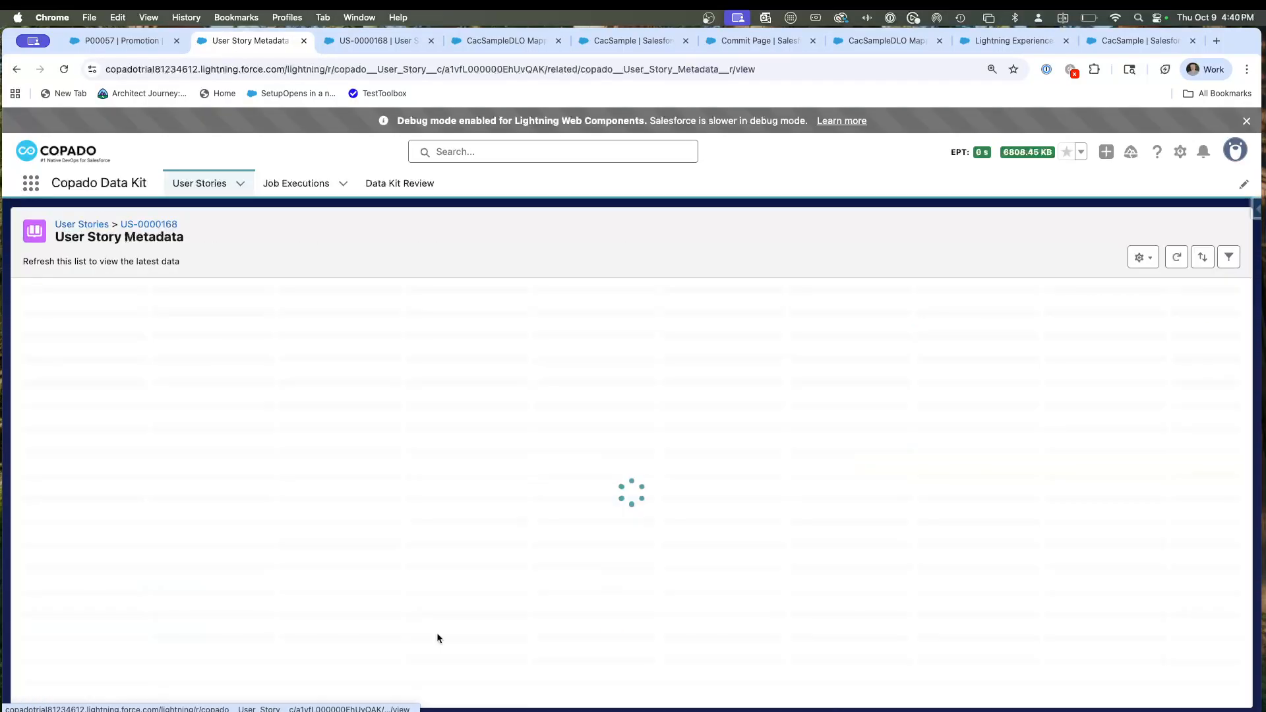